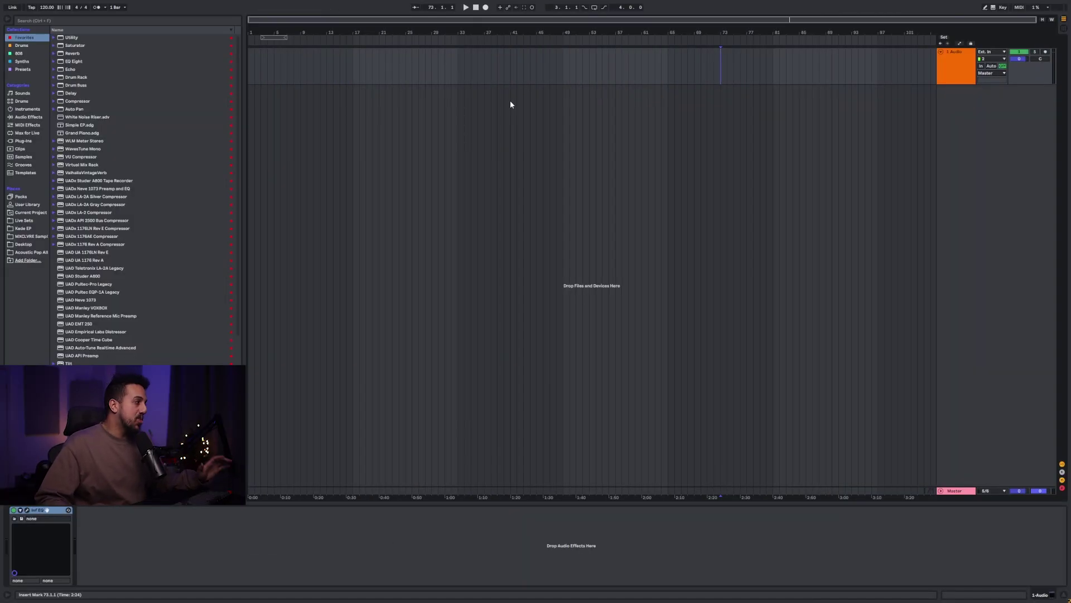
# Step: Place the insert point at bar 47 and show the Key Mappings list with Cmd+K
pyautogui.click(550, 65)
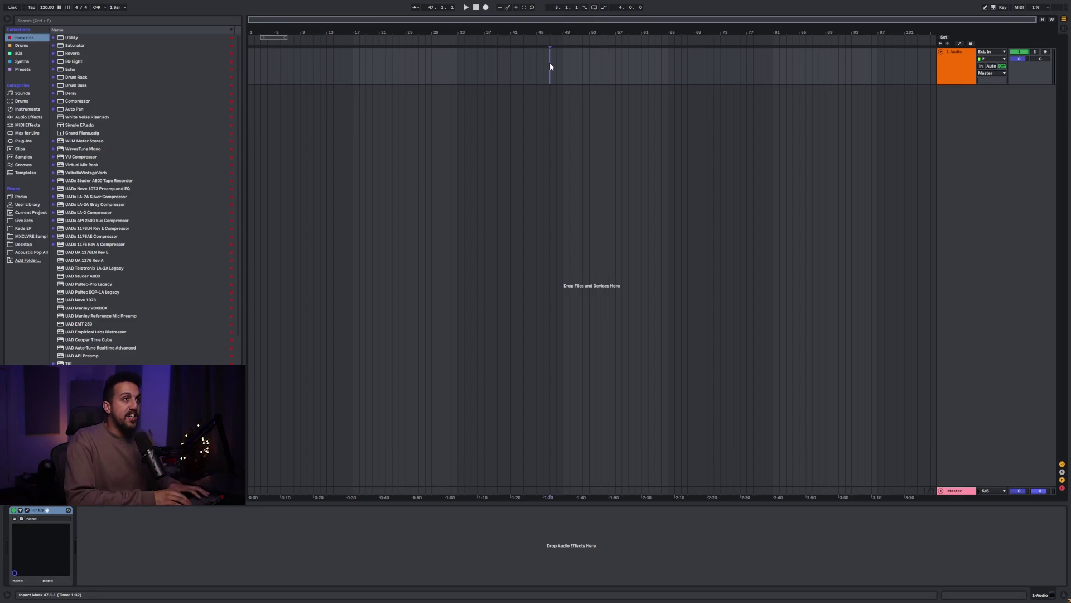
pyautogui.hotkey('ctrl', 'k')
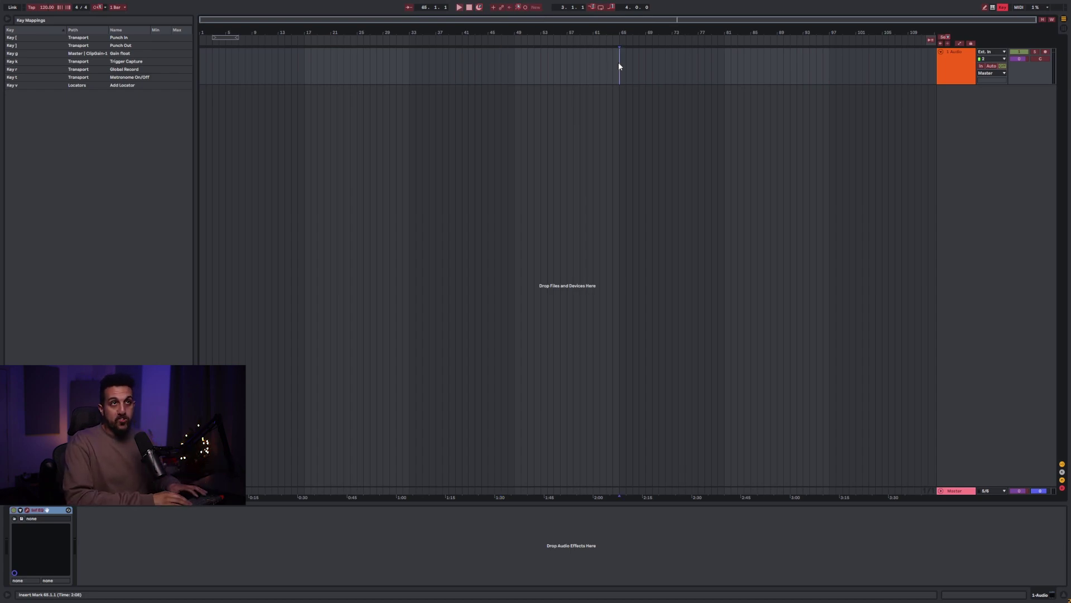
# Step: Exit Key Map mode to get back to the plain Arrangement and browser
pyautogui.hotkey('ctrl', 'k')
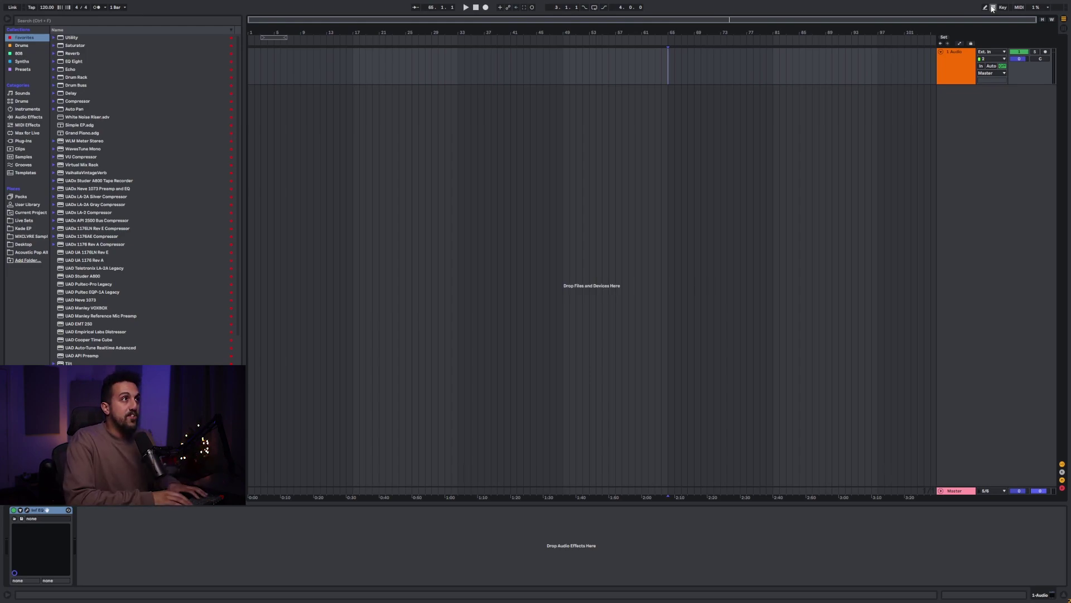
# Step: Replace Global Record's shortcut with the 'r' computer key in Key Map mode
pyautogui.hotkey('ctrl', 'k')
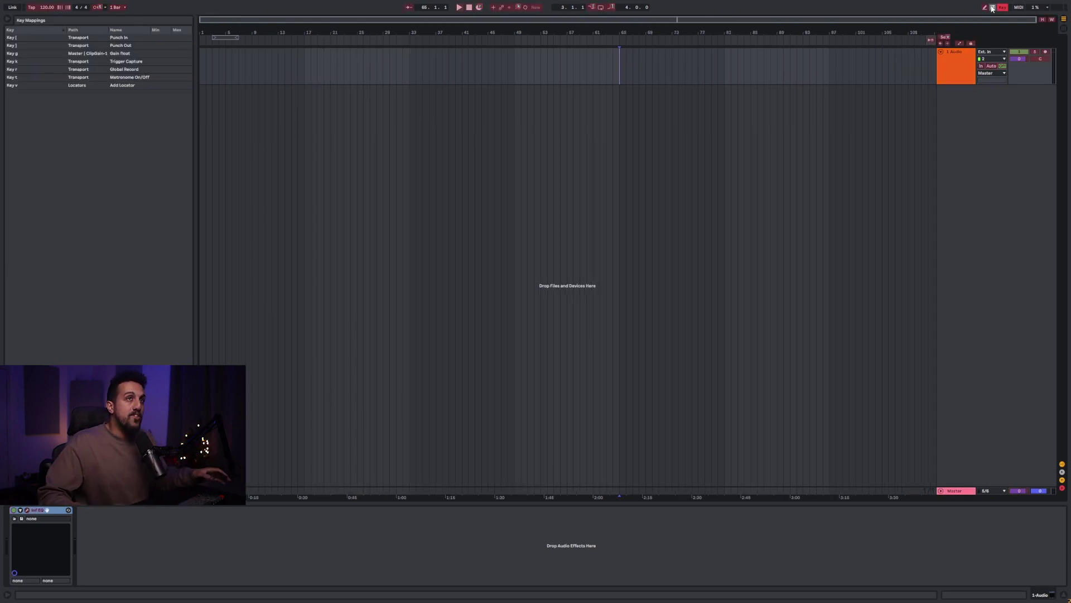
pyautogui.click(479, 9)
pyautogui.press('Delete')
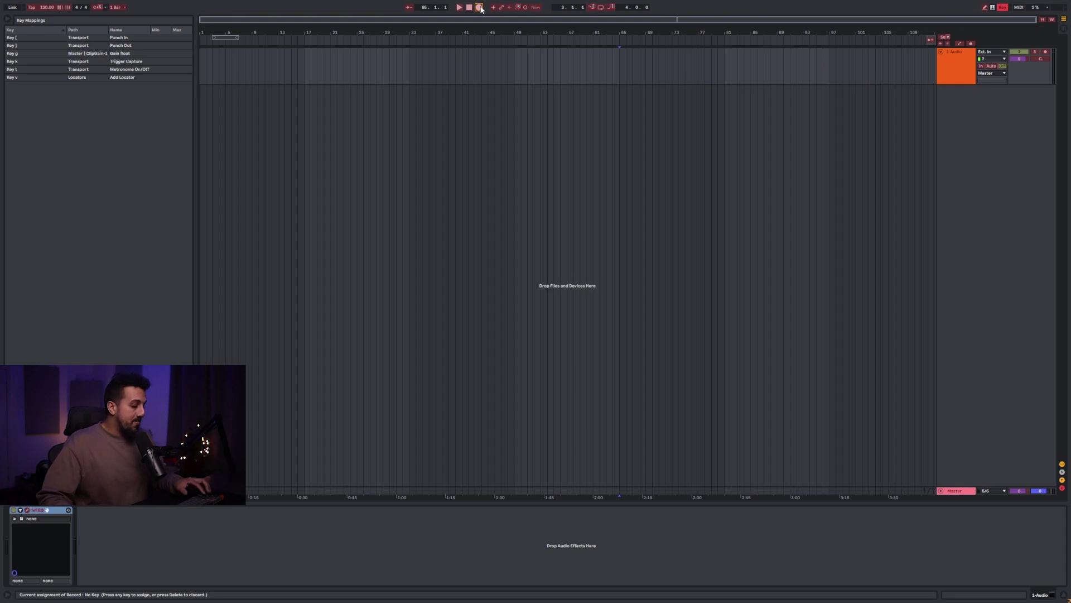
pyautogui.press('r')
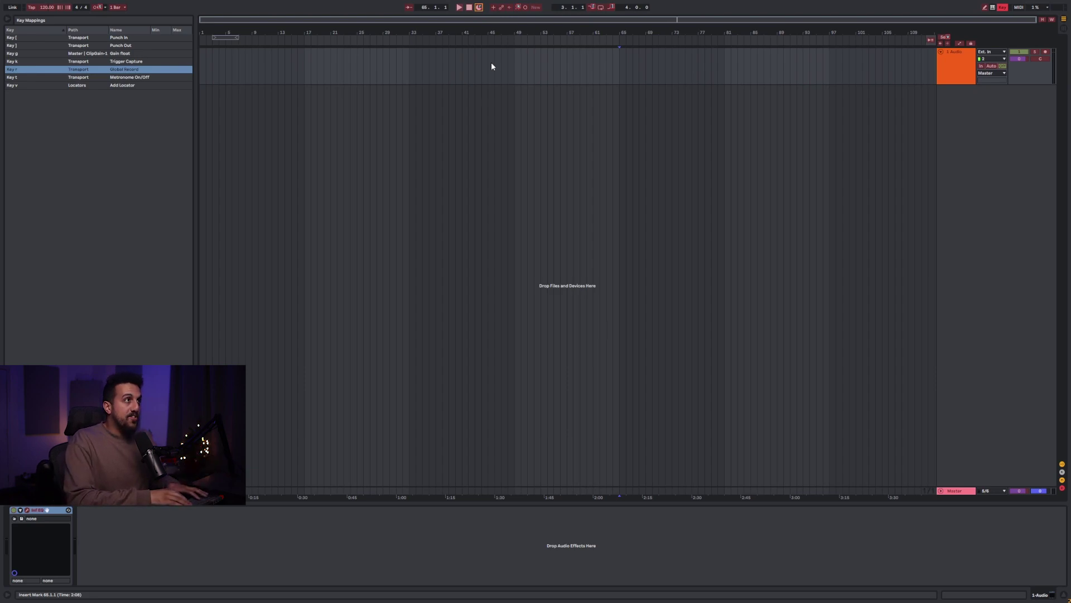
pyautogui.hotkey('ctrl', 'k')
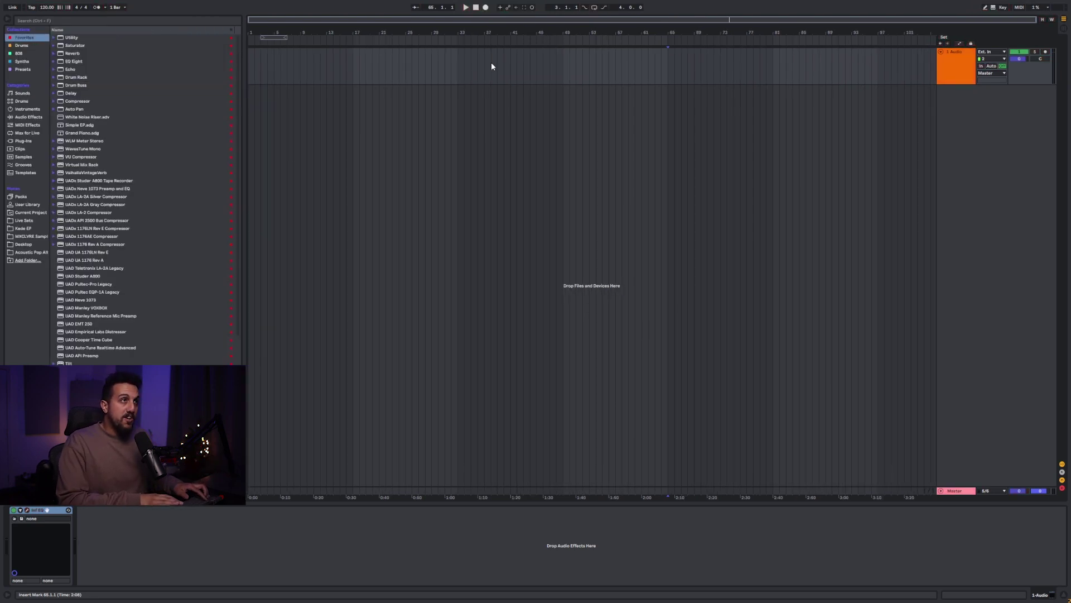
# Step: Record a short audio clip with the 'r' key, then check the shortcut list again
pyautogui.press('r')
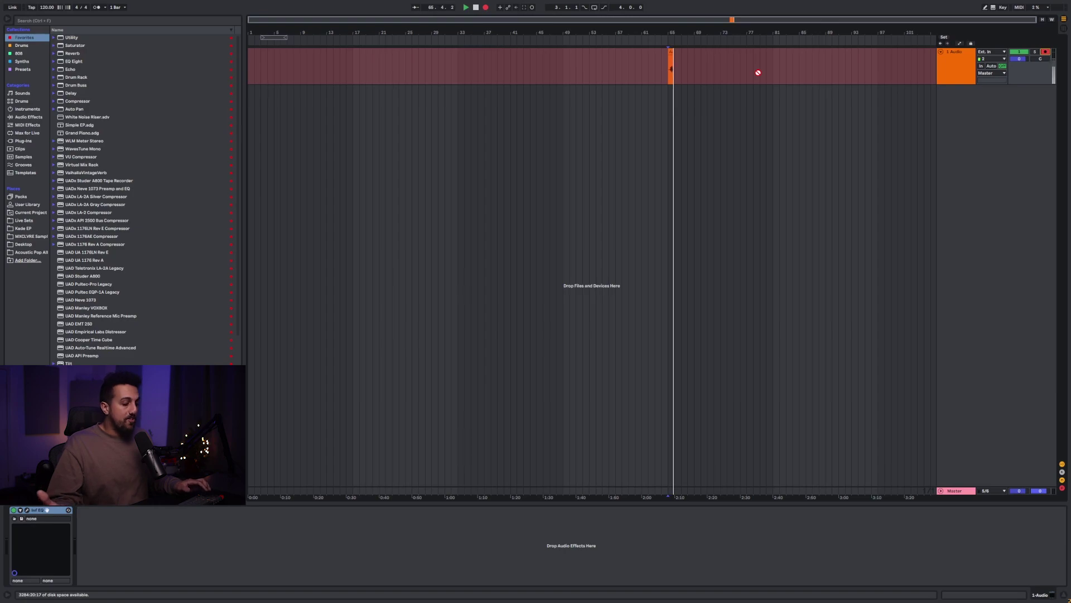
pyautogui.press('space')
pyautogui.hotkey('ctrl', 'k')
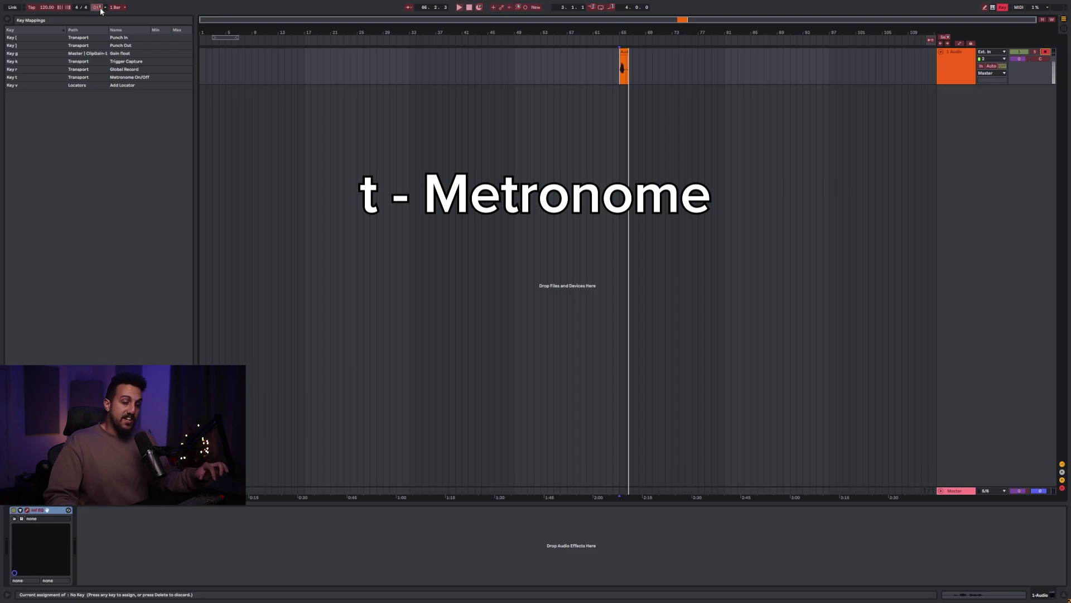
pyautogui.hotkey('ctrl', 'k')
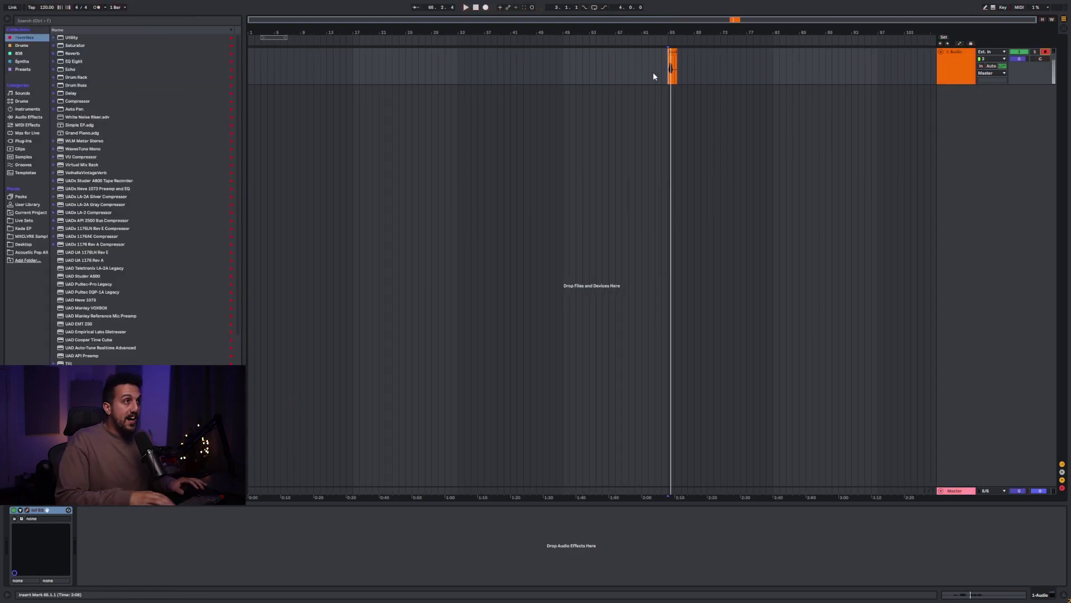
# Step: Play from bar 73 with the metronome switched on
pyautogui.click(721, 74)
pyautogui.press('space')
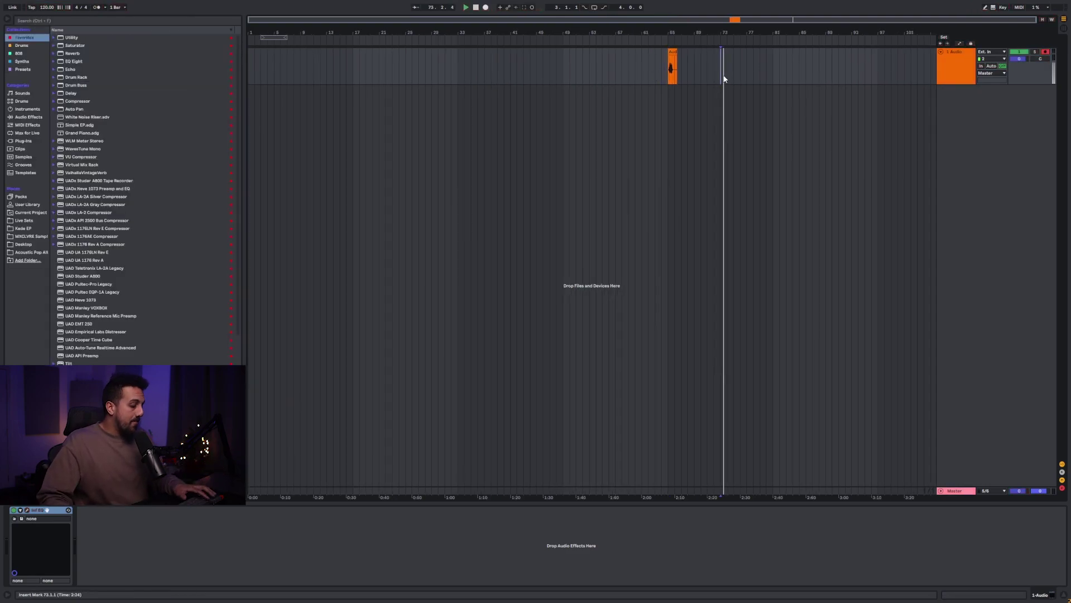
pyautogui.press('m')
pyautogui.press('m')
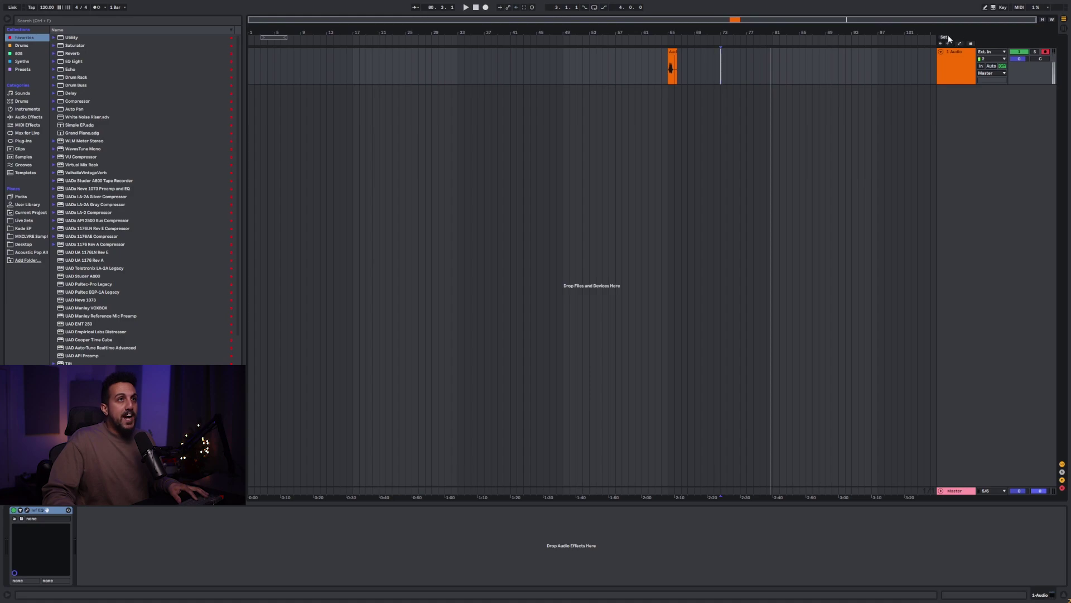
# Step: Drop locators at bars 73 and 77 with V during playback
pyautogui.click(720, 71)
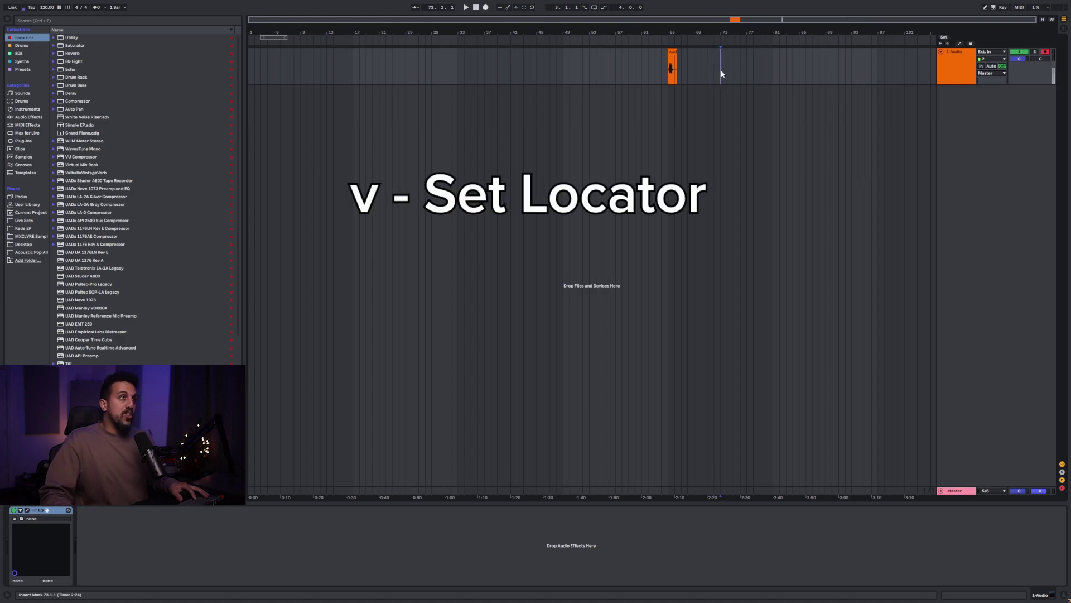
pyautogui.press('space')
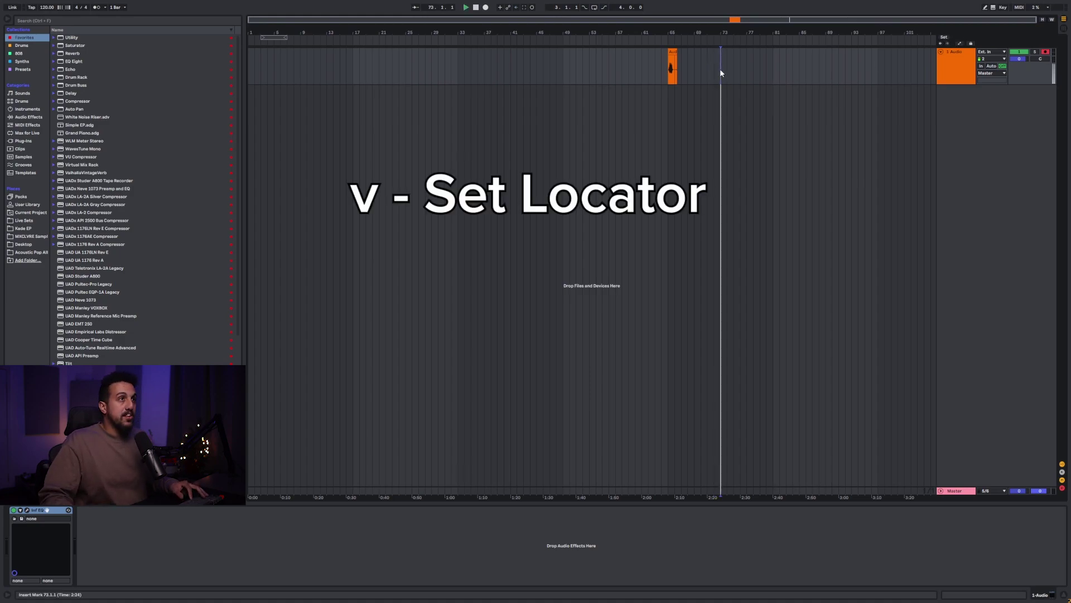
pyautogui.press('v')
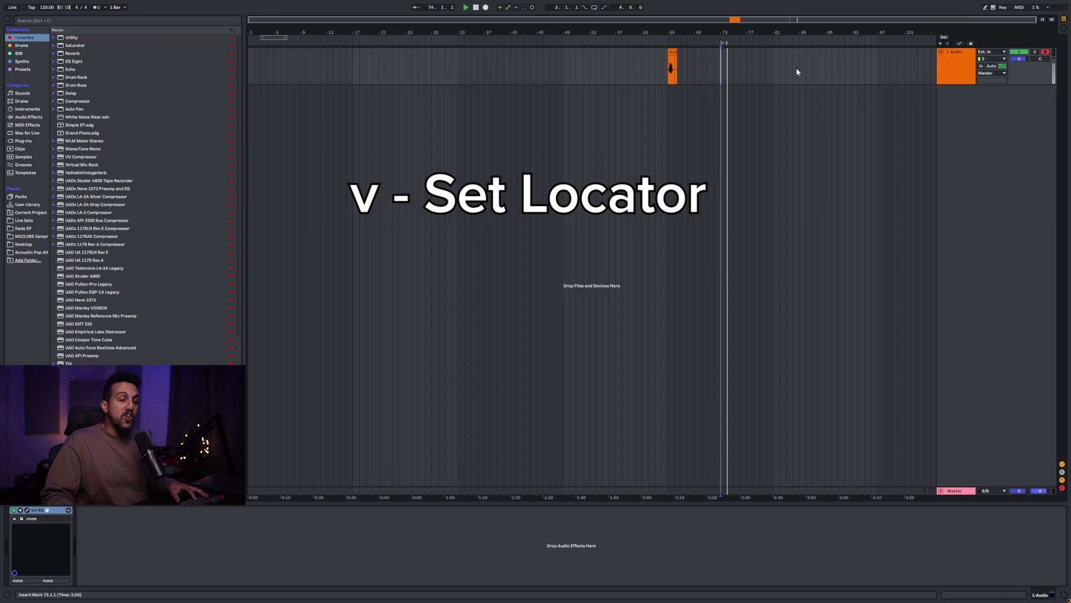
pyautogui.click(748, 63)
pyautogui.press('space')
pyautogui.press('v')
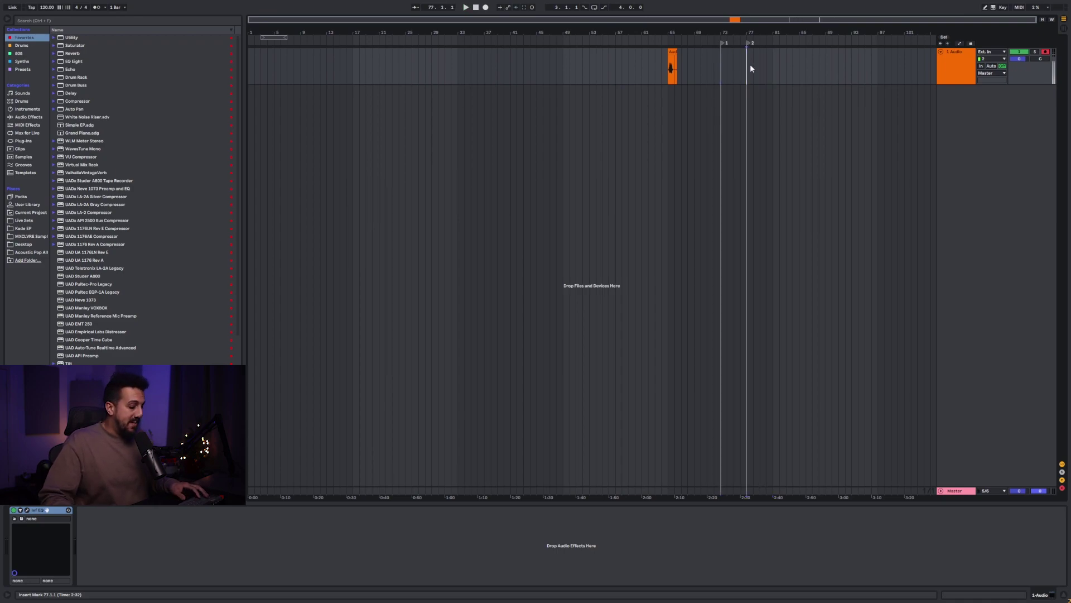
# Step: Remove the bar 77 locator, select bars 61–78, and start at bar 49
pyautogui.hotkey('ctrl', 'z')
pyautogui.hotkey('ctrl', 'z')
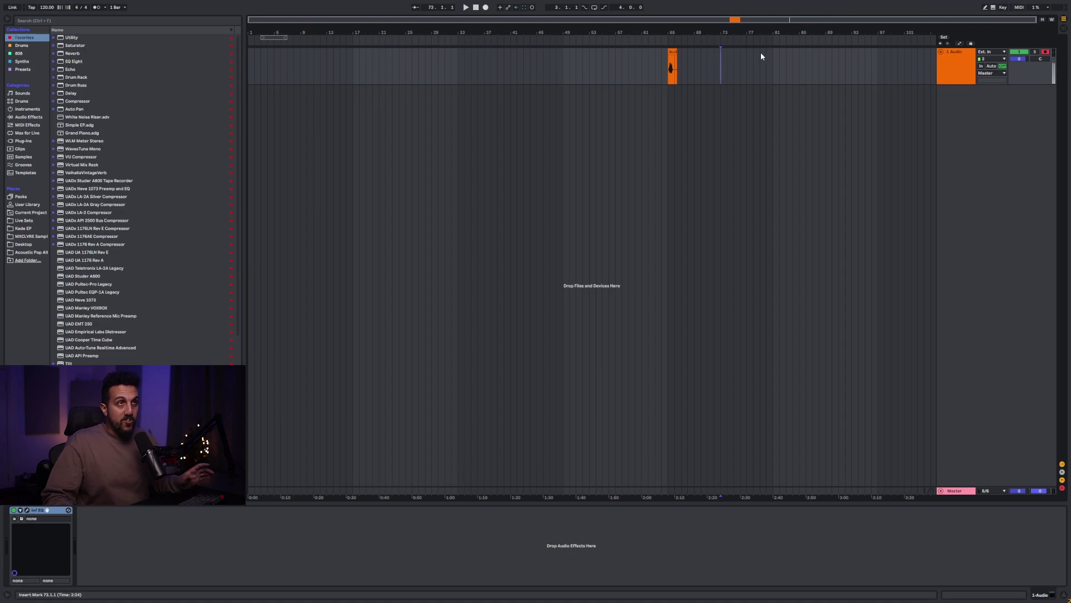
pyautogui.moveTo(642, 68); pyautogui.dragTo(753, 76)
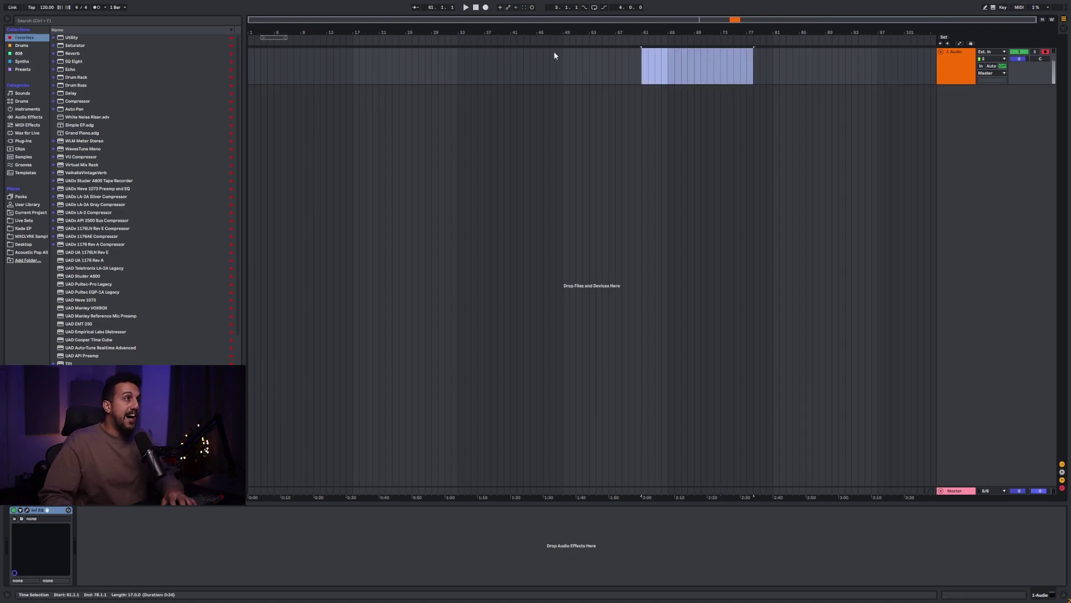
pyautogui.click(562, 62)
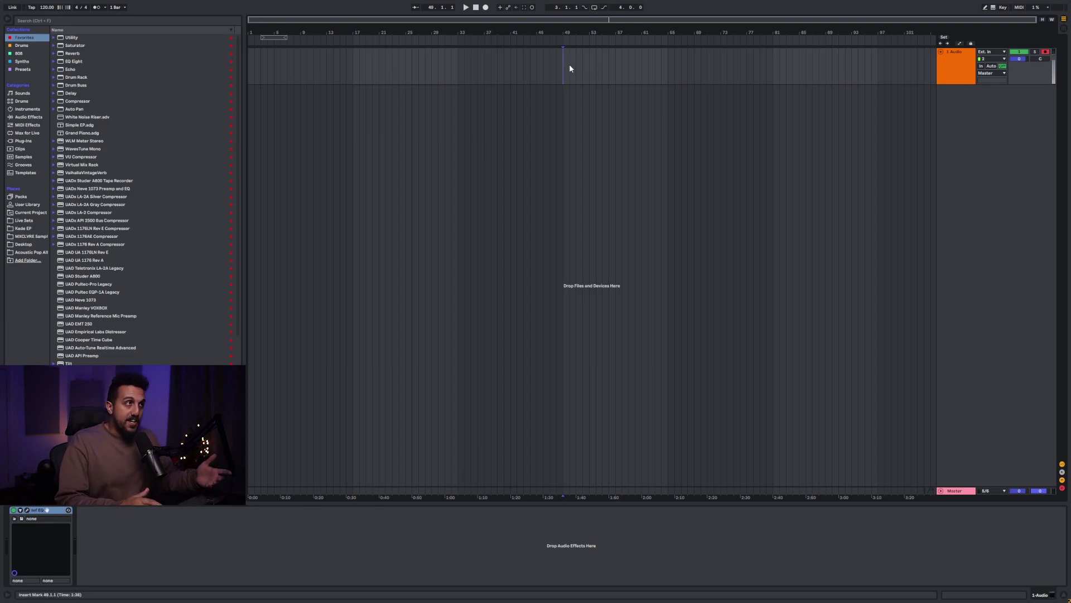
# Step: Loop bars 49–65 and turn on both Punch In and Punch Out
pyautogui.moveTo(567, 65); pyautogui.dragTo(663, 72)
pyautogui.hotkey('ctrl', 'l')
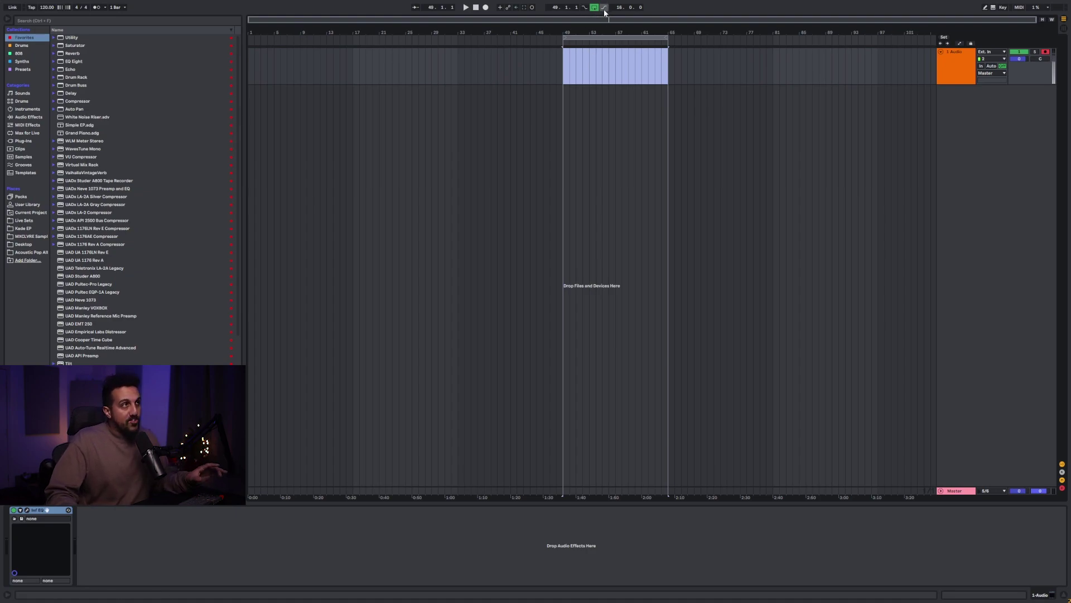
pyautogui.press('[')
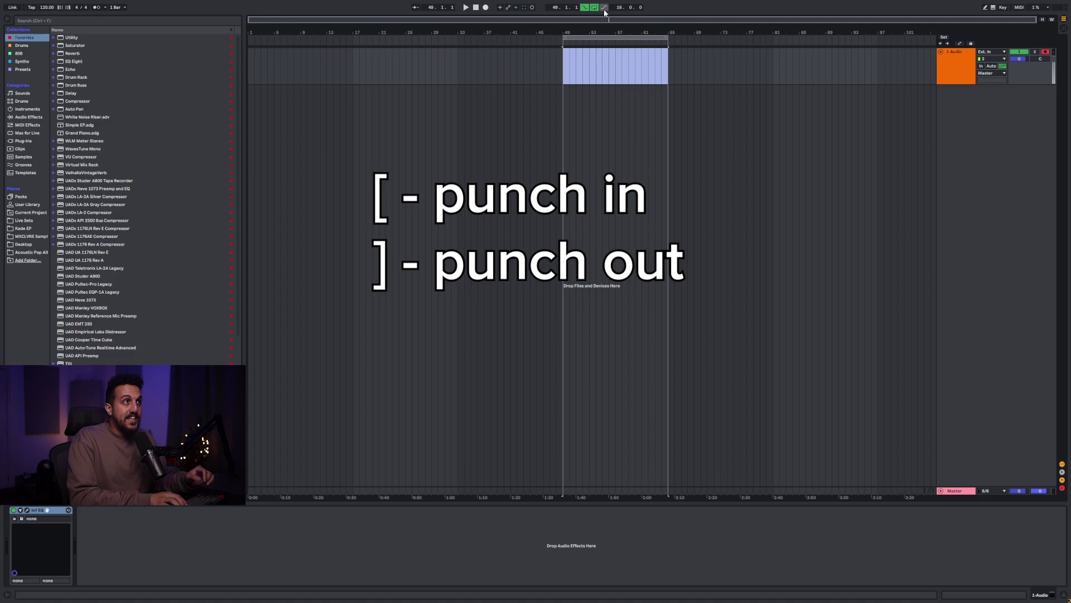
pyautogui.click(604, 9)
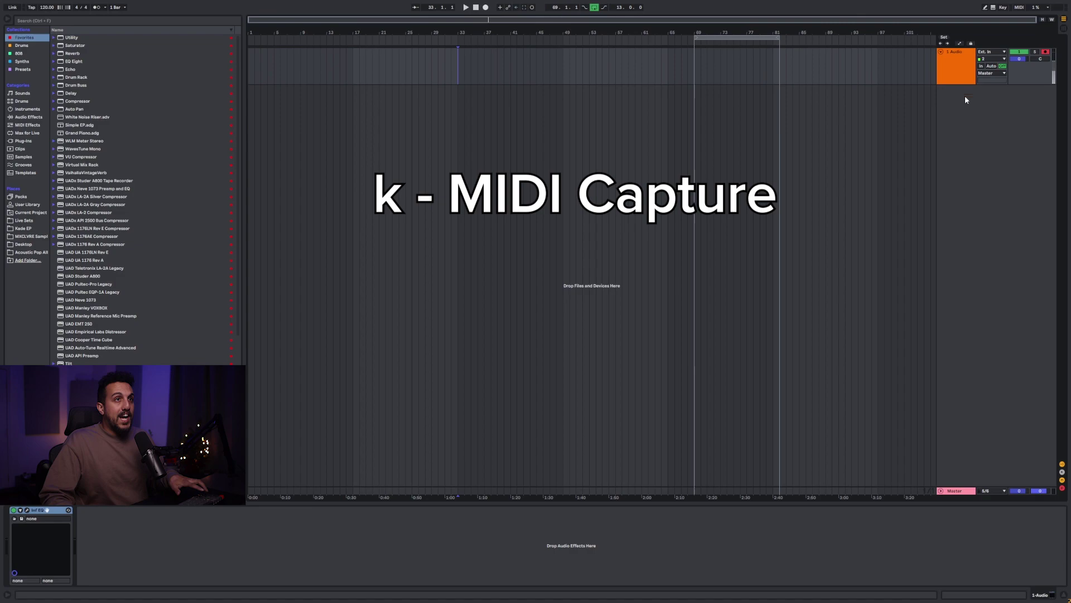
# Step: Add an armed MIDI track loaded with the Grand Piano preset
pyautogui.hotkey('ctrl', 'shift', 't')
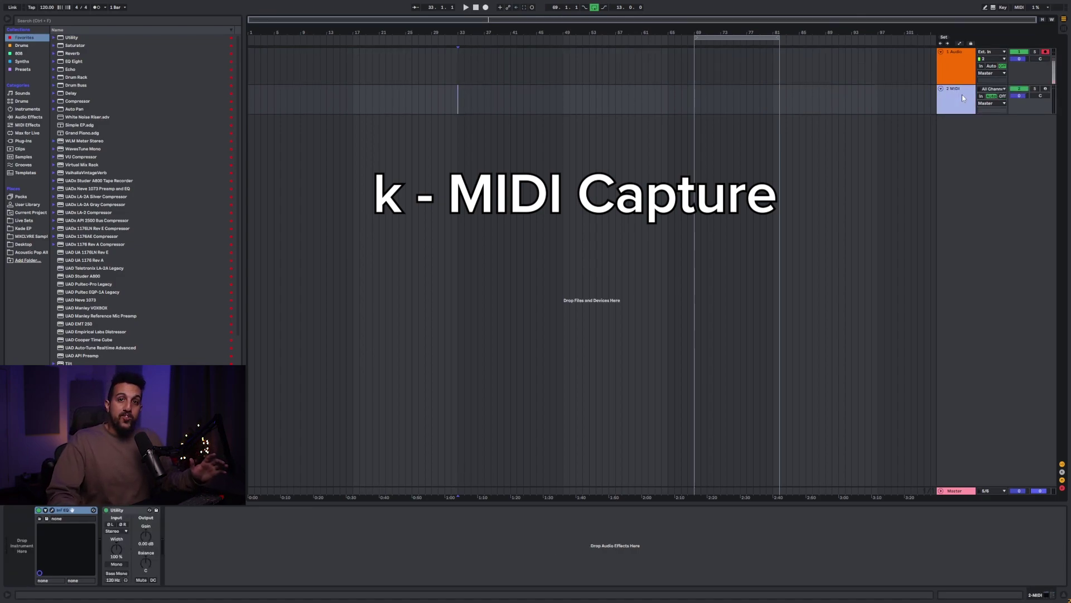
pyautogui.click(1046, 92)
pyautogui.click(143, 21)
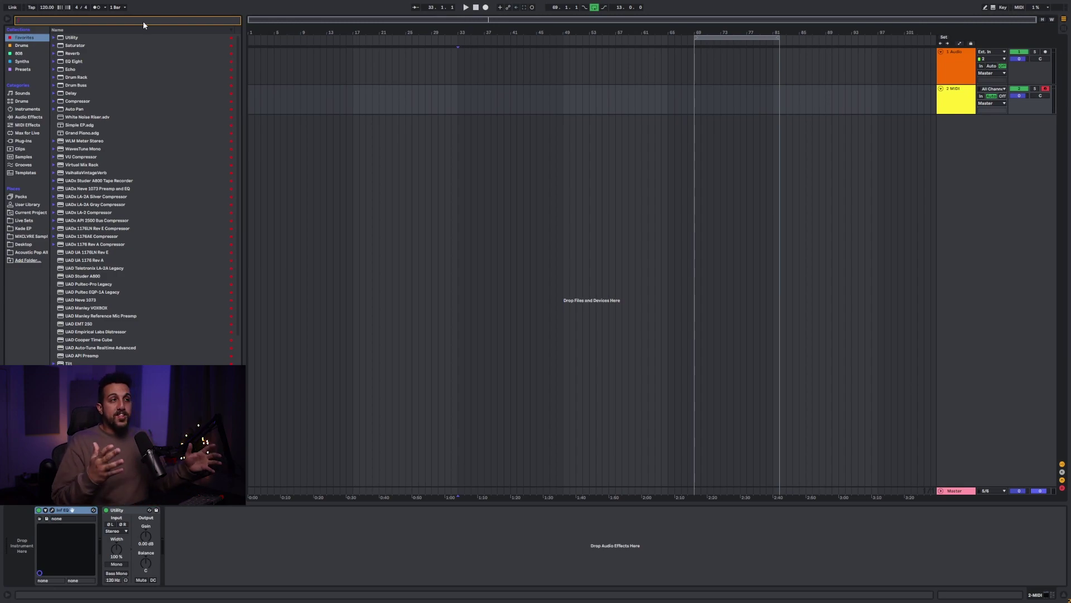
pyautogui.write('grand pian')
pyautogui.press('Down')
pyautogui.press('Return')
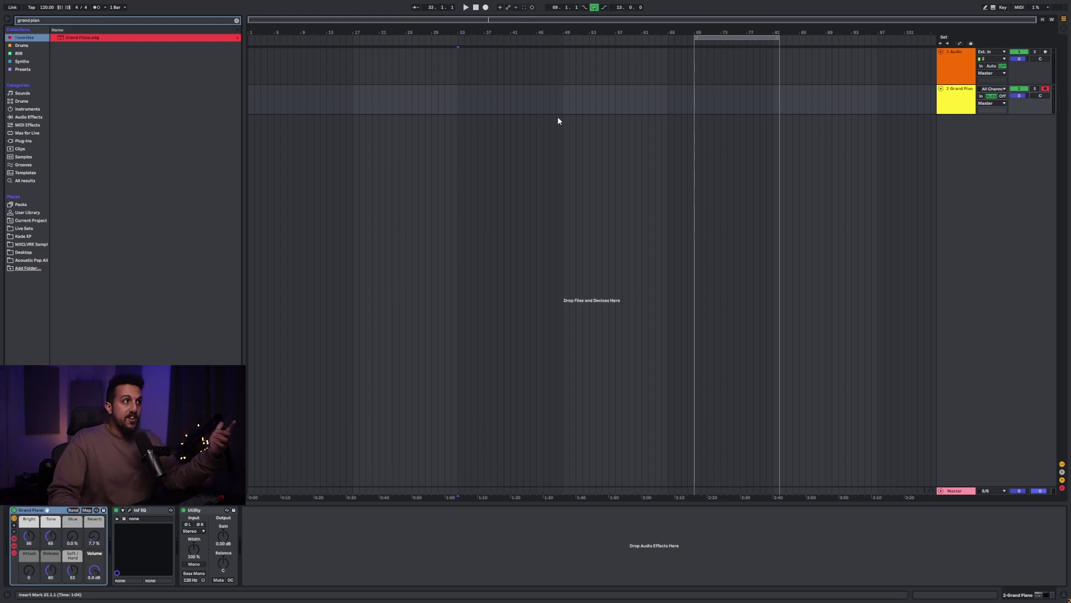
# Step: Capture the played notes as a MIDI clip at bar 36, then move the marker to bar 34
pyautogui.click(477, 104)
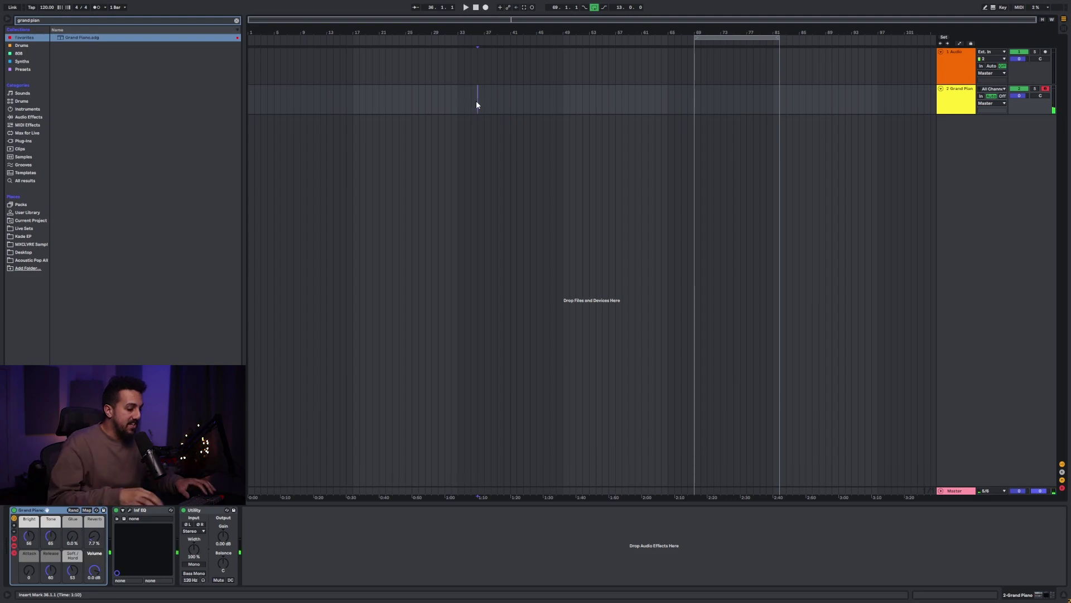
pyautogui.hotkey('ctrl', 'shift', 'm')
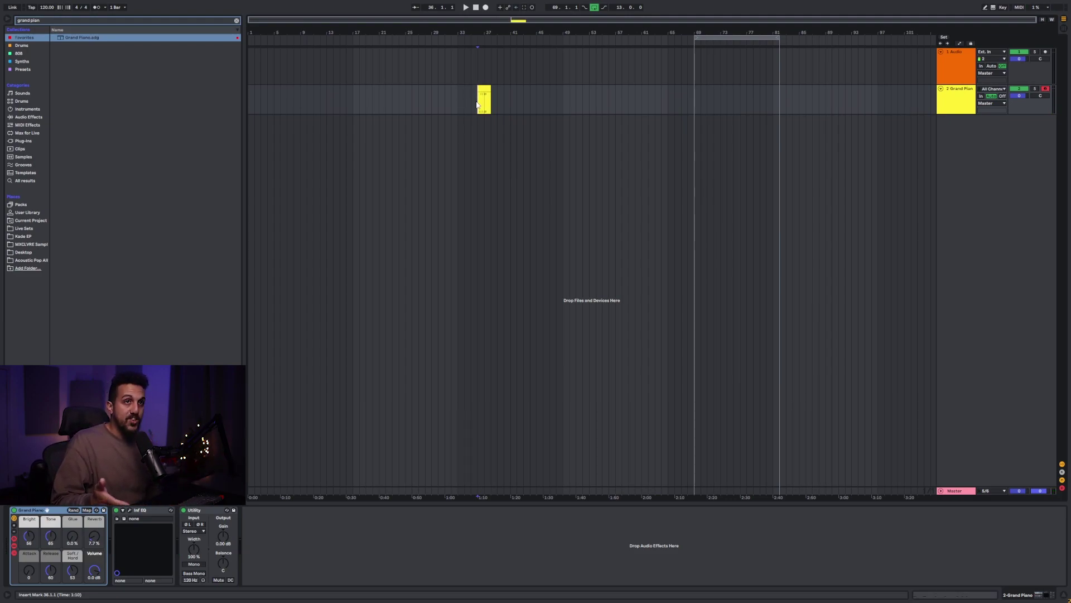
pyautogui.click(464, 104)
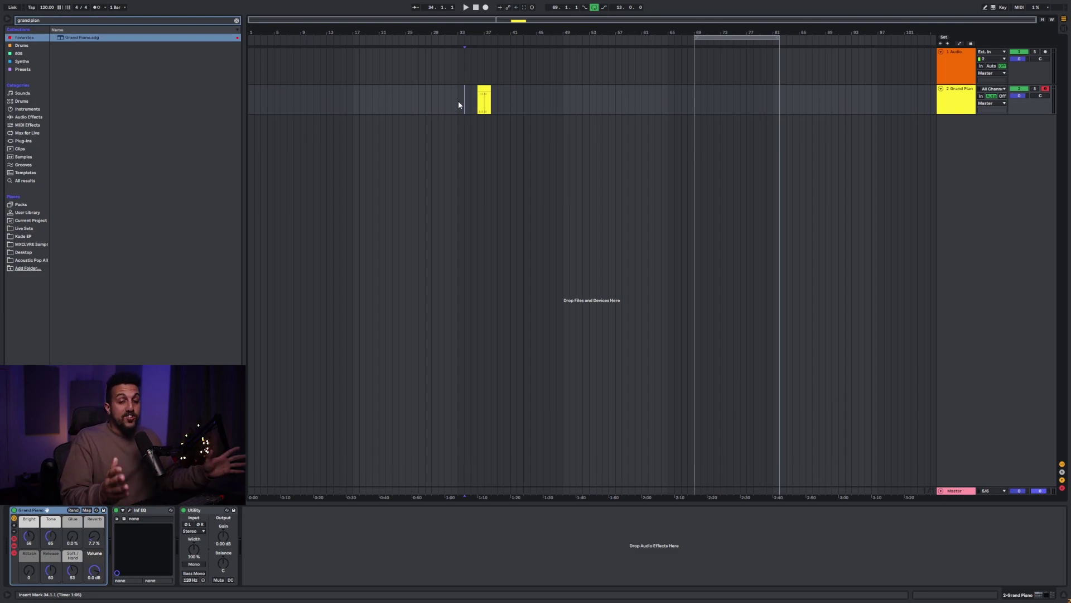
# Step: Select bars 32–42 on the Grand Piano track, then select the Audio and Master tracks
pyautogui.moveTo(457, 103); pyautogui.dragTo(517, 105)
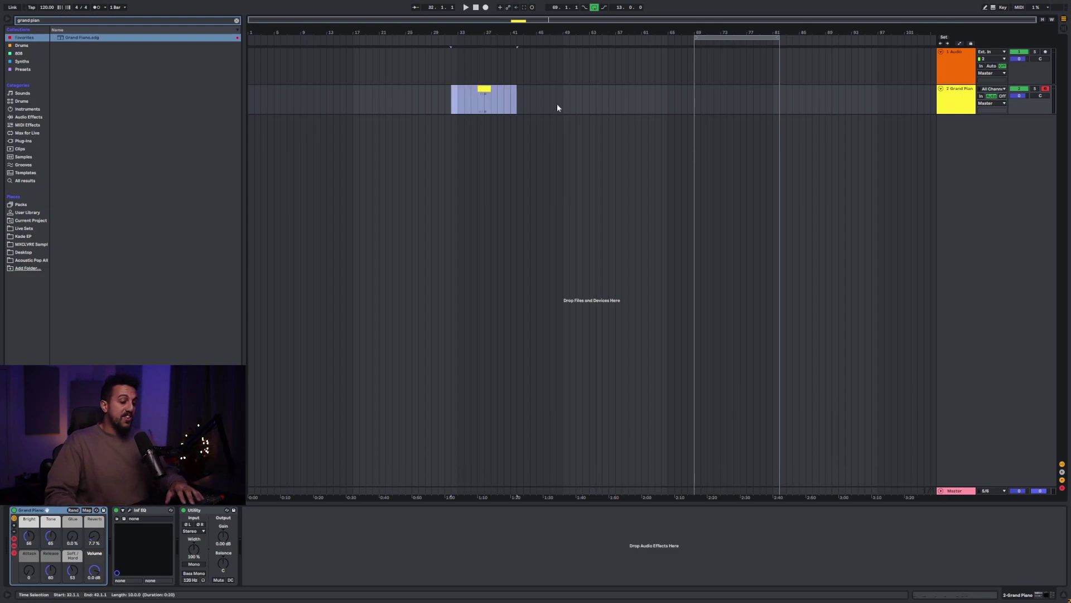
pyautogui.click(957, 60)
pyautogui.click(957, 492)
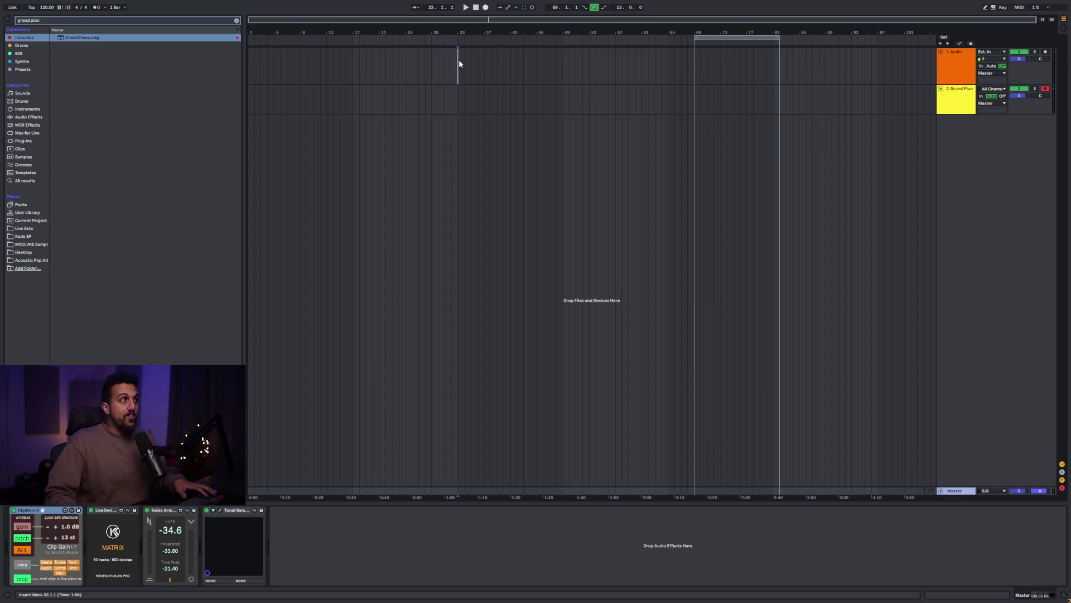
# Step: Record briefly with F9, then remove the stray short piano clip
pyautogui.press('F9')
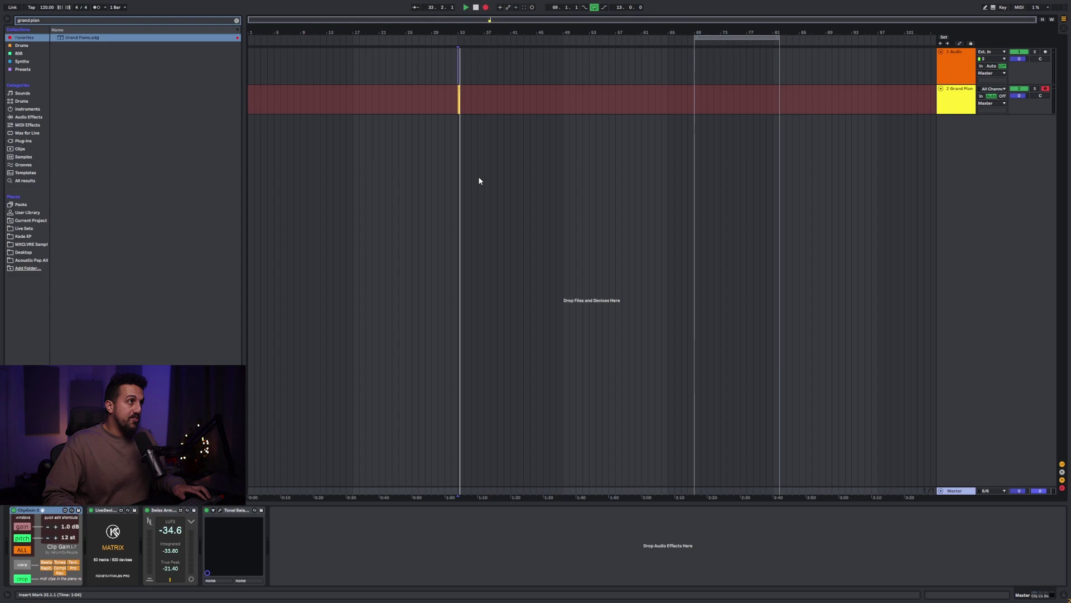
pyautogui.press('space')
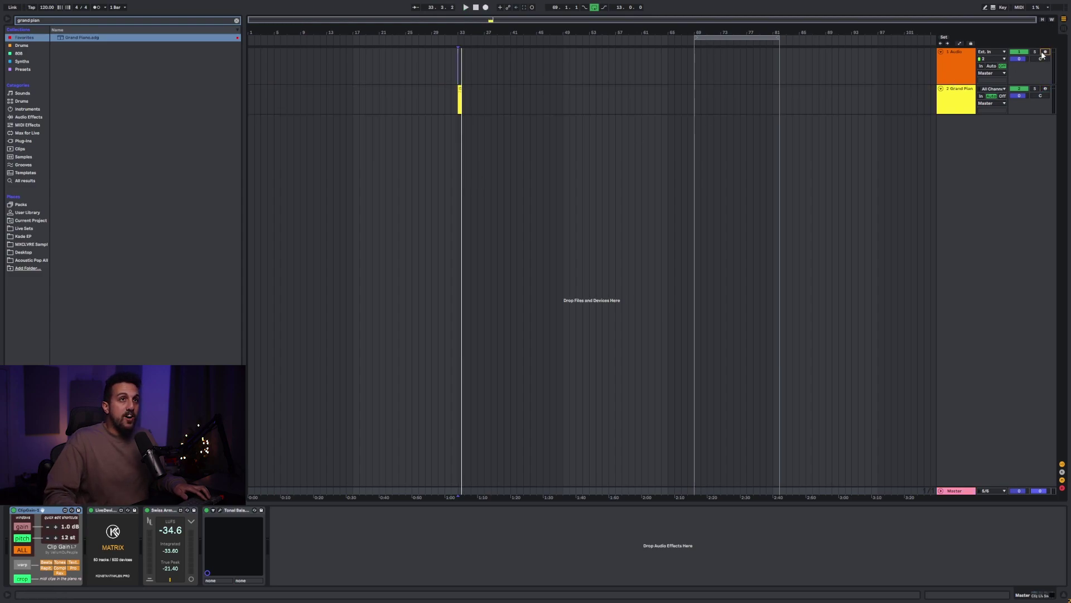
pyautogui.click(464, 101)
pyautogui.hotkey('ctrl', 'z')
# Step: Record a short clip on the Audio track and lower its gain in Clip View
pyautogui.click(463, 67)
pyautogui.press('F9')
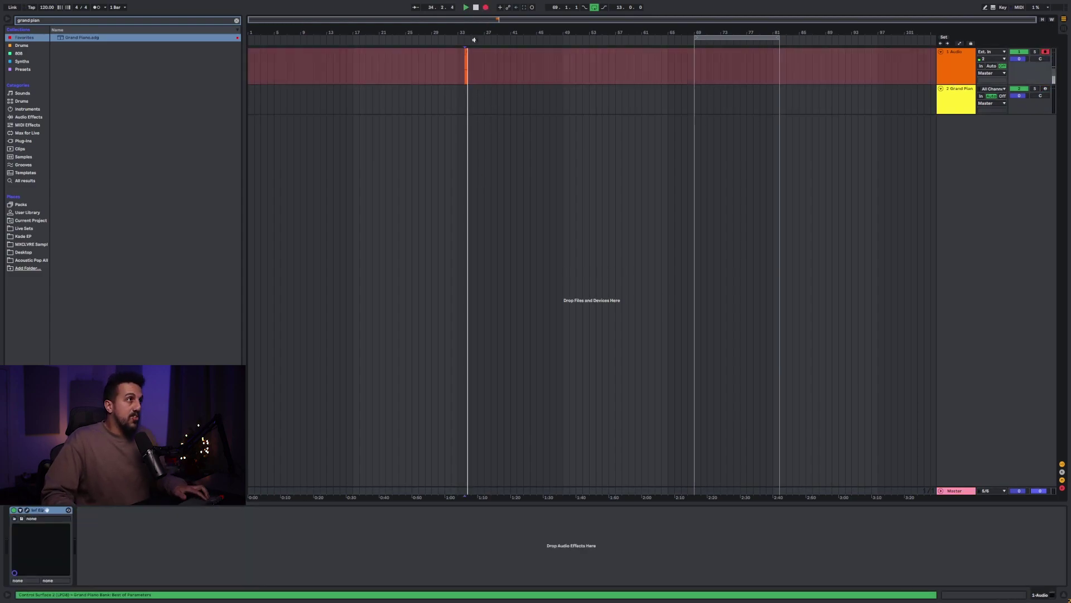
pyautogui.press('+')
pyautogui.press('+')
pyautogui.press('+')
pyautogui.press('+')
pyautogui.press('space')
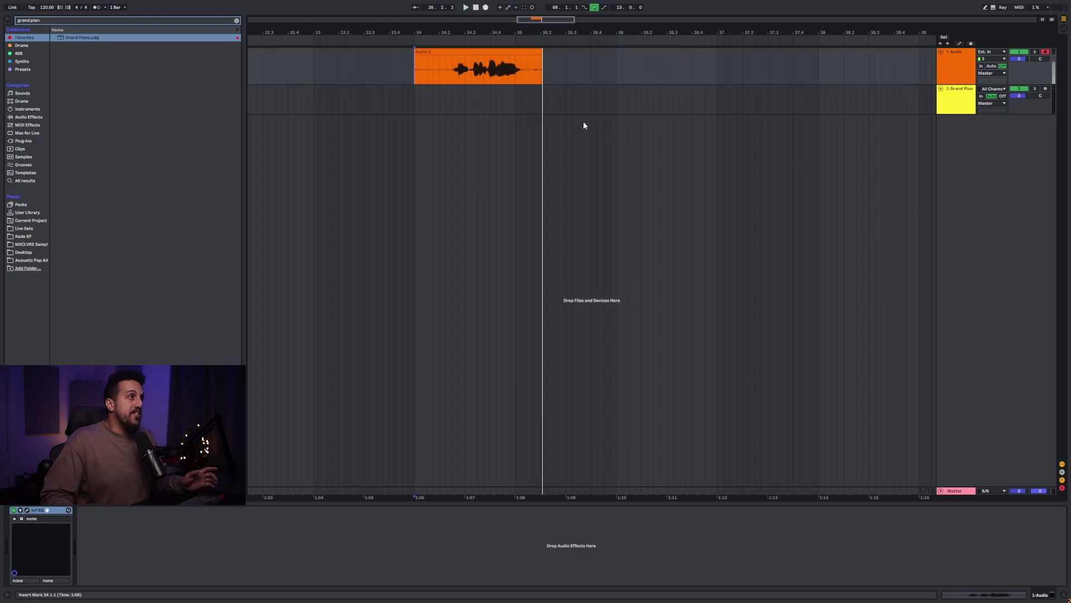
pyautogui.doubleClick(504, 51)
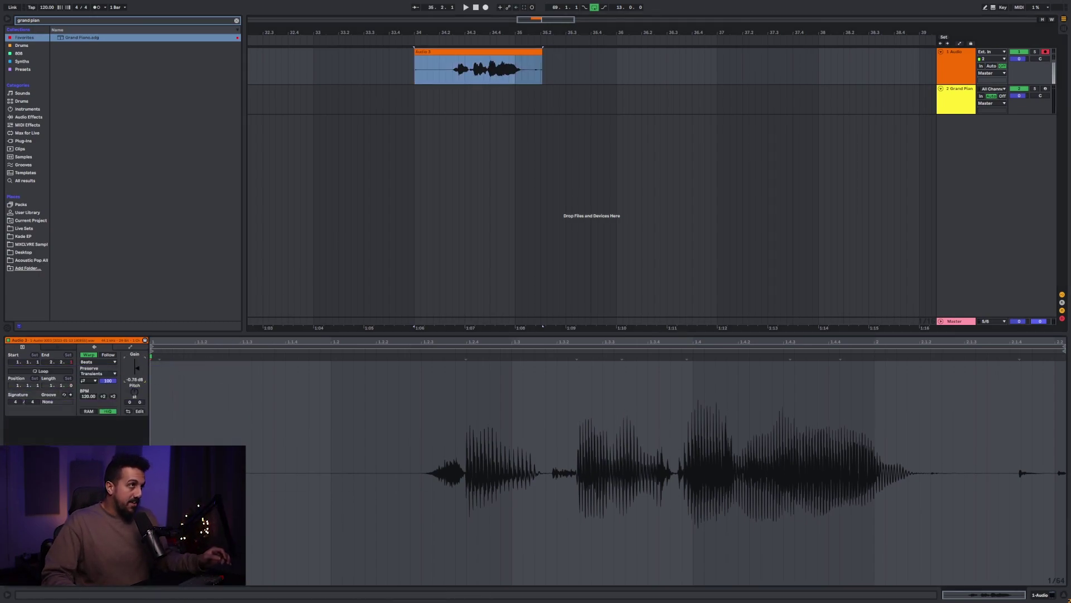
pyautogui.moveTo(136, 368)
pyautogui.mouseDown()
pyautogui.moveTo(137, 378)
pyautogui.moveTo(136, 366)
pyautogui.mouseUp()
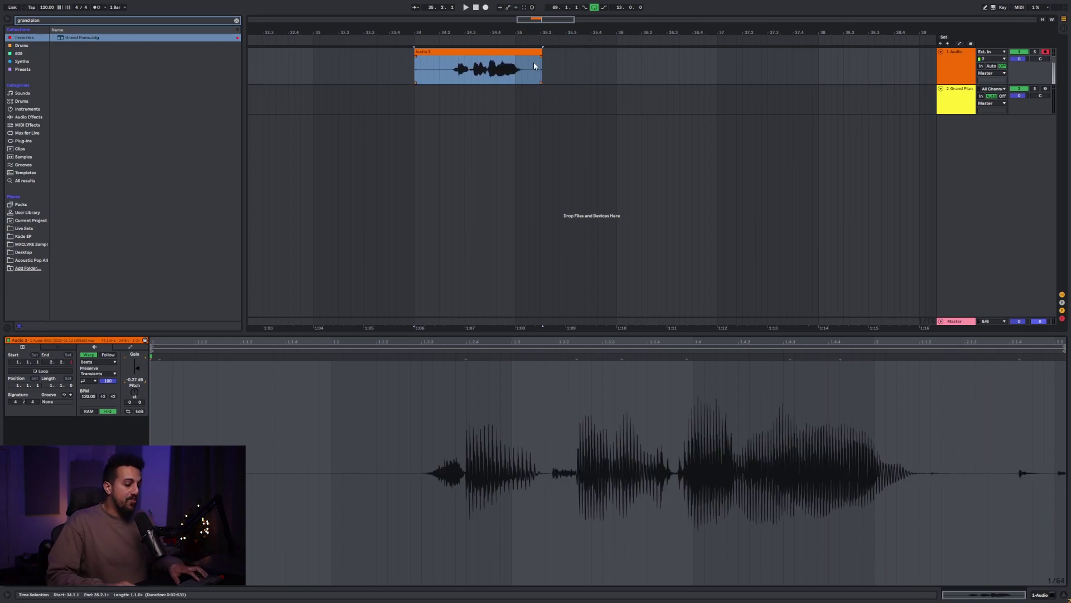
pyautogui.hotkey('ctrl', 'alt', 'l')
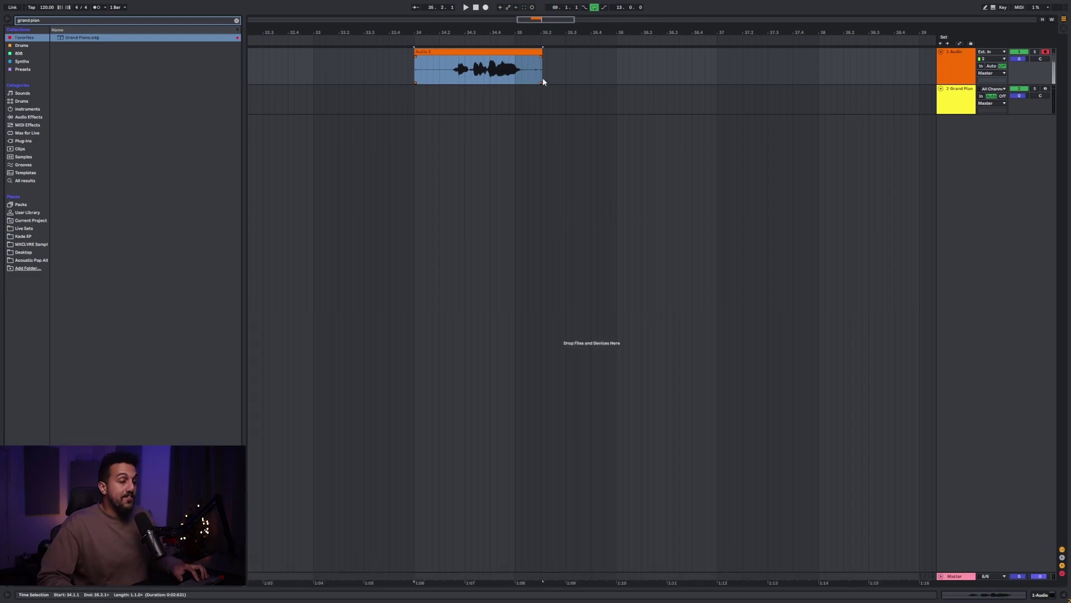
# Step: Set the clip gain handle to about -1.07 dB on the vocal clip
pyautogui.press('g')
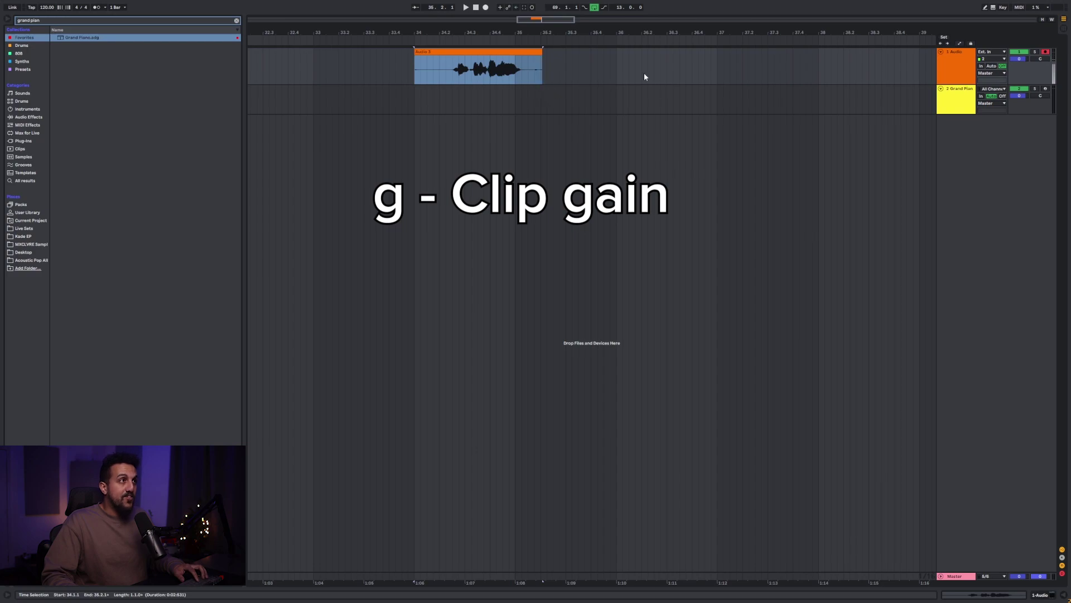
pyautogui.moveTo(631, 92); pyautogui.dragTo(631, 96)
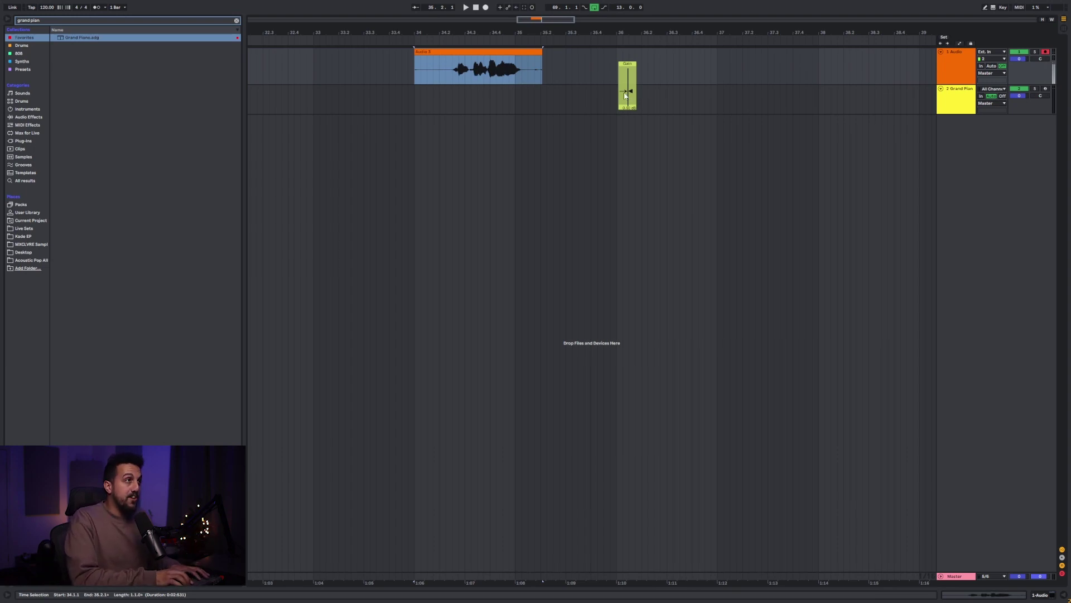
pyautogui.click(578, 63)
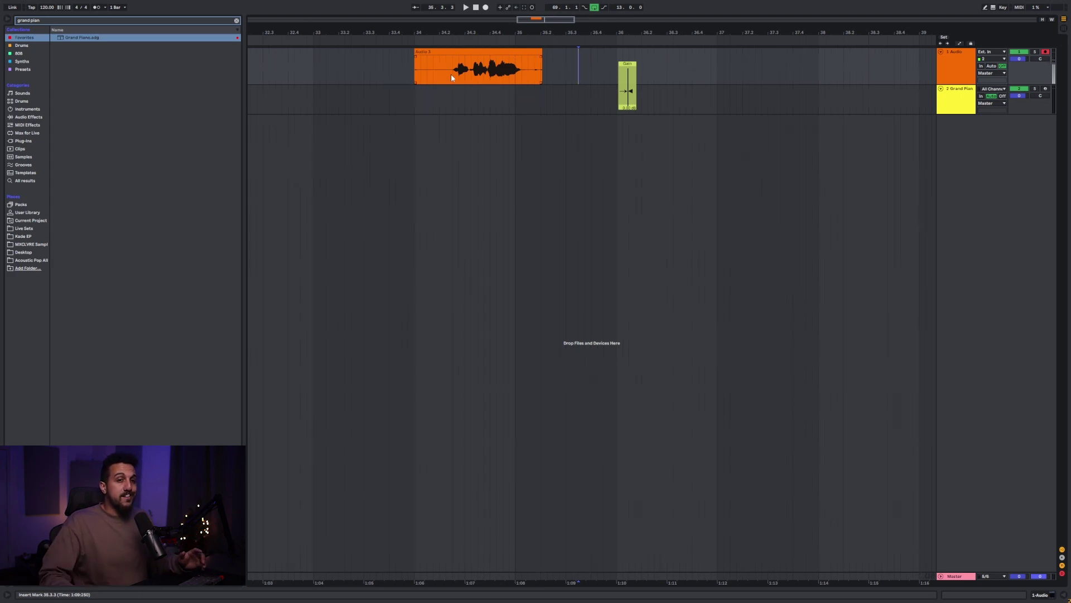
# Step: Split out the 34.4.1–35.1.1 slice of Audio 3 and lower its gain to about -3.83 dB
pyautogui.moveTo(451, 74)
pyautogui.mouseDown()
pyautogui.moveTo(467, 82)
pyautogui.moveTo(458, 64)
pyautogui.moveTo(471, 64)
pyautogui.mouseUp()
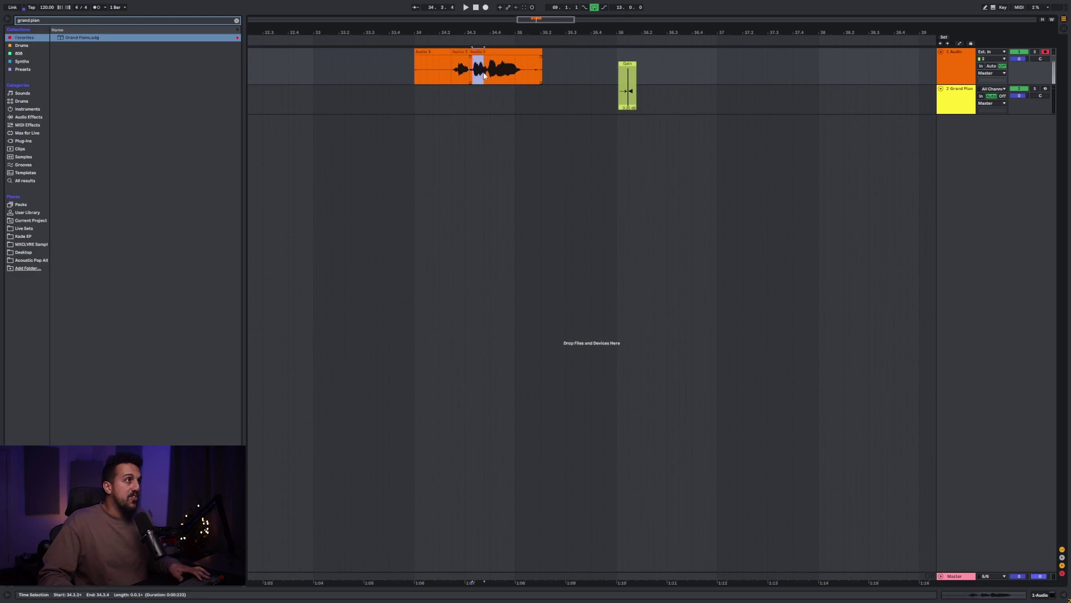
pyautogui.click(496, 79)
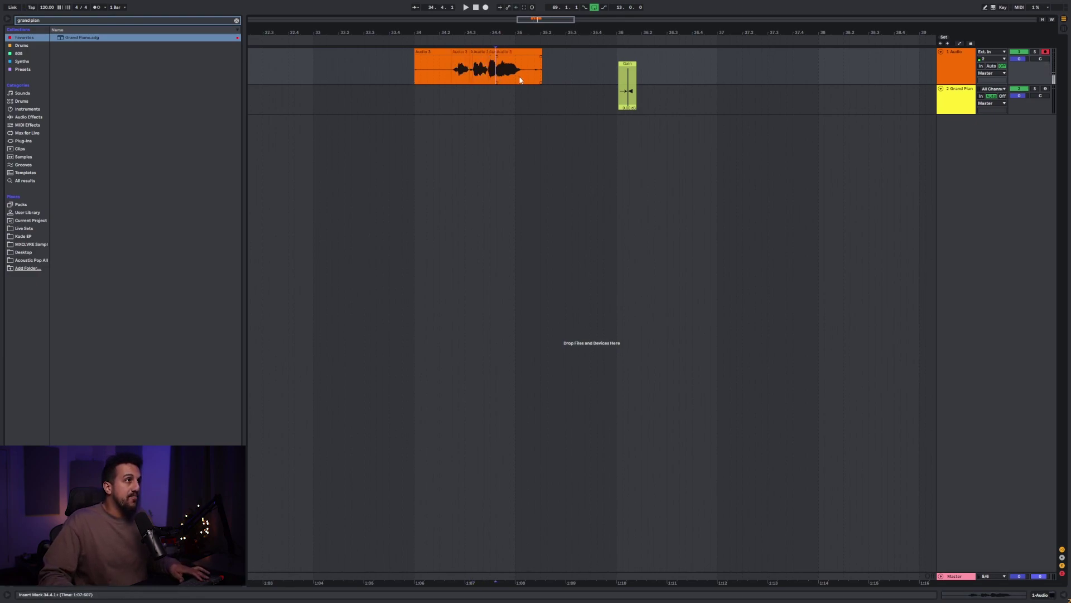
pyautogui.hotkey('ctrl', 'z')
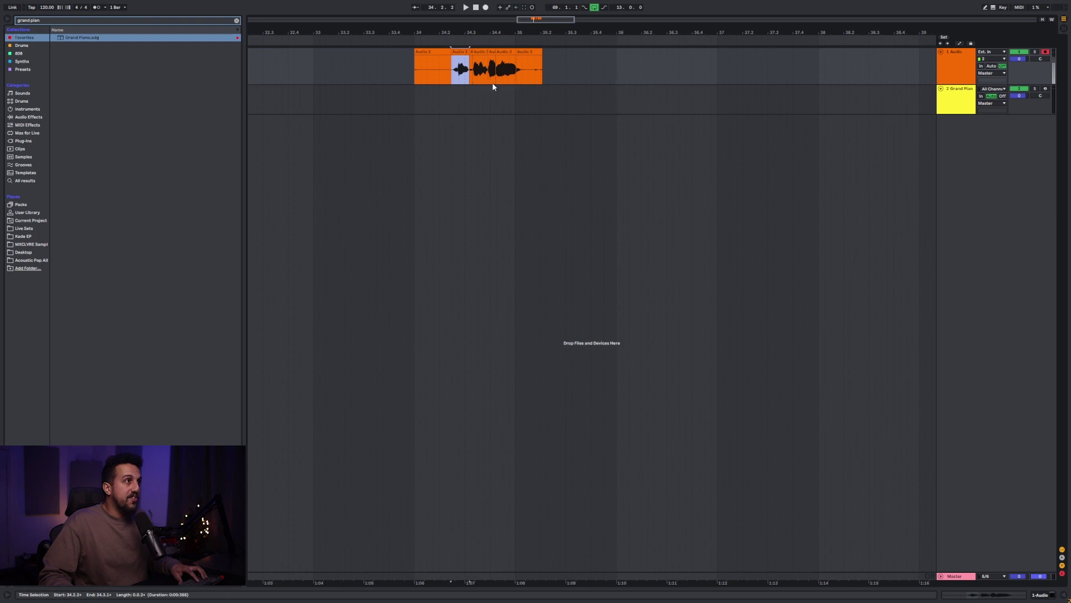
pyautogui.hotkey('ctrl', 'shift', 'z')
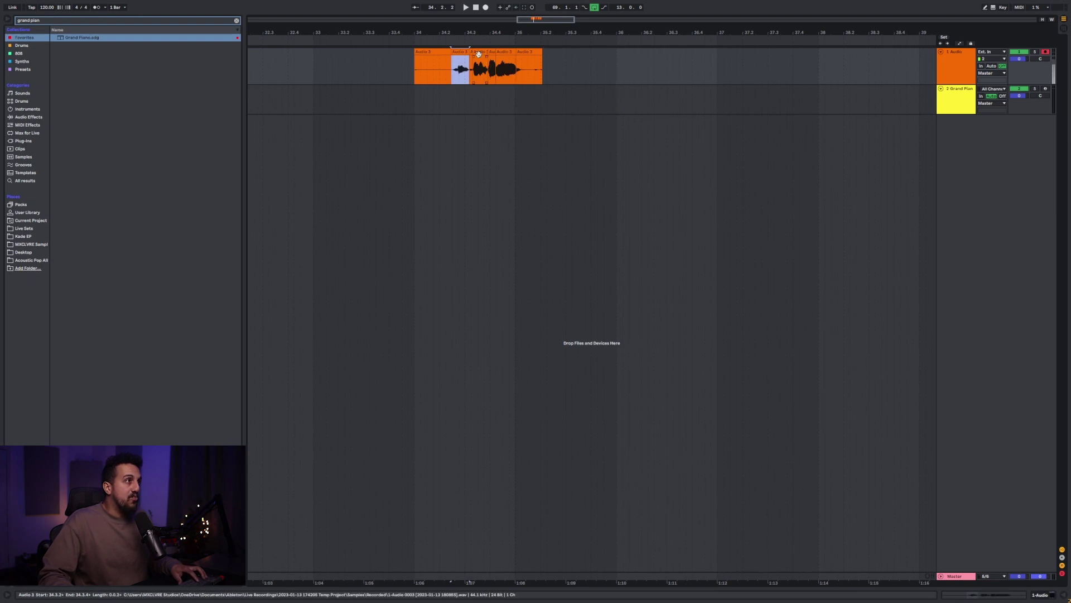
pyautogui.hotkey('ctrl', 'shift', 'z')
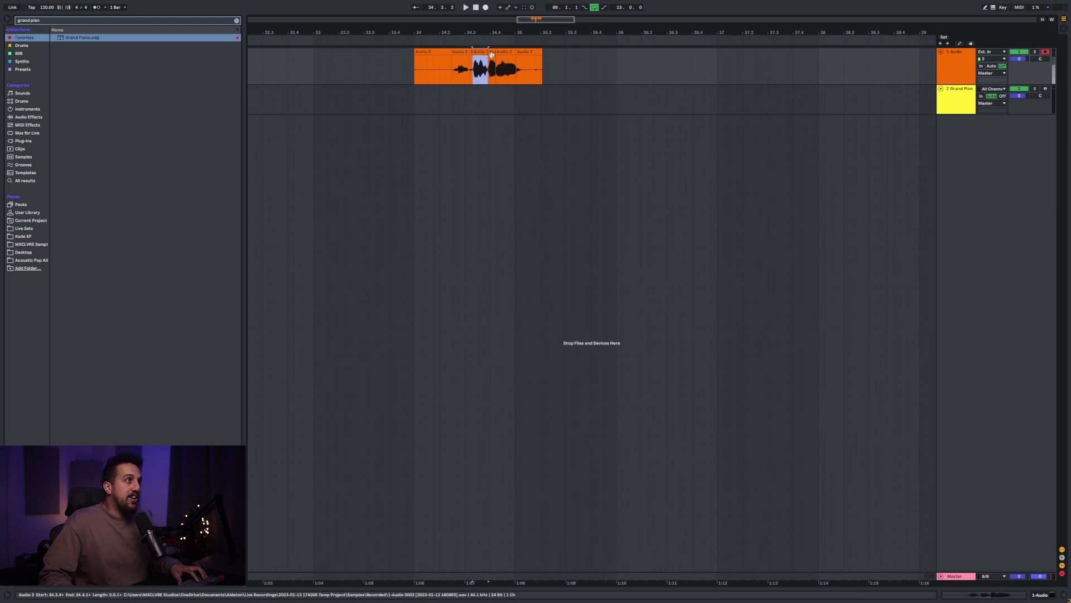
pyautogui.hotkey('ctrl', 'shift', 'z')
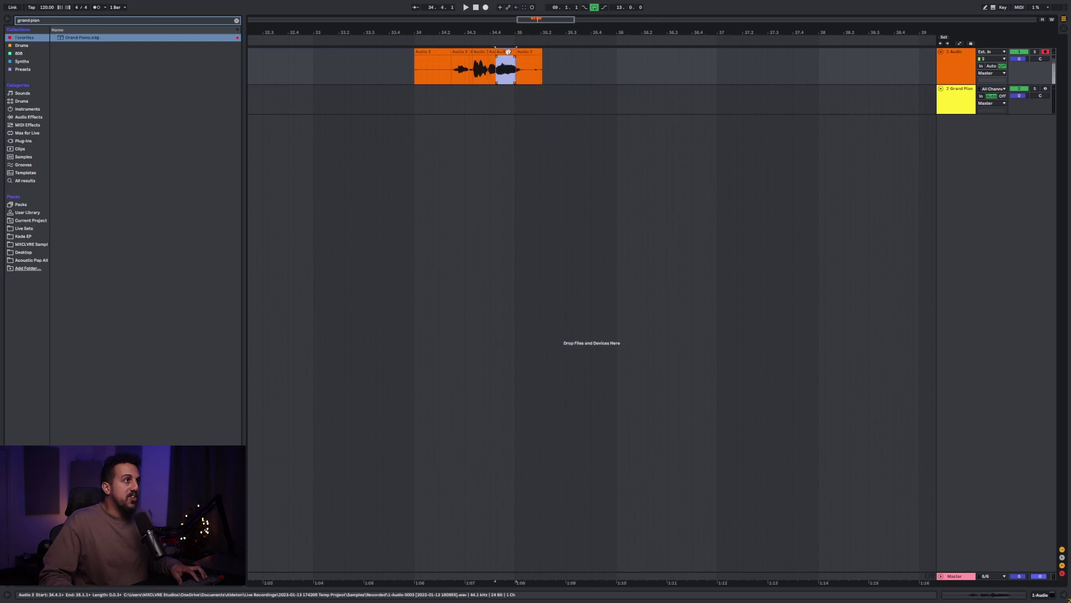
pyautogui.hotkey('shift', 'Tab')
pyautogui.moveTo(139, 373); pyautogui.dragTo(139, 378)
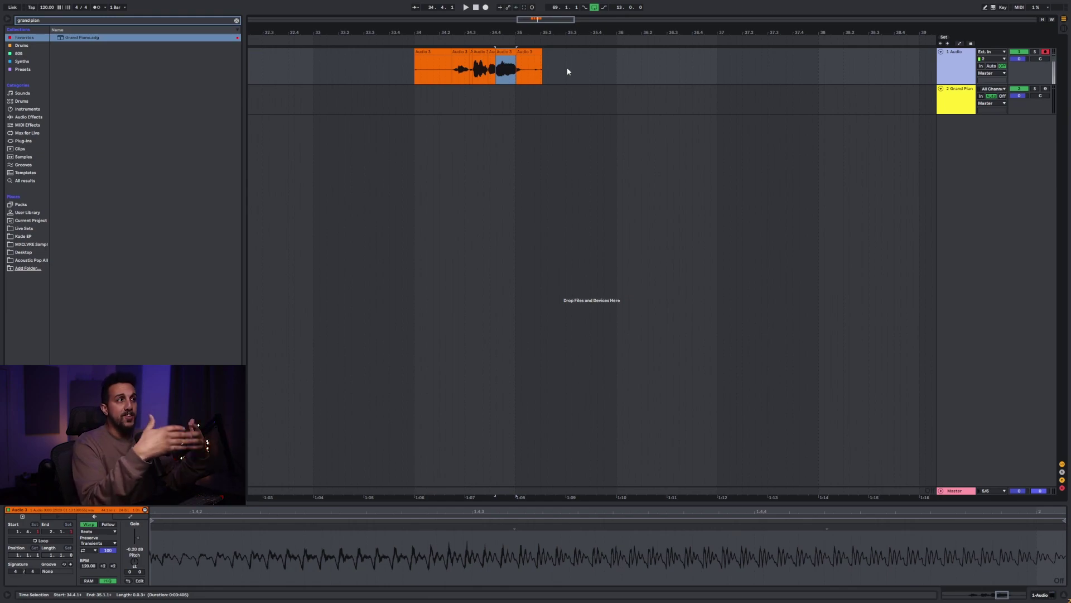
# Step: Select the Master track and switch Live out of full-screen mode with F11
pyautogui.click(951, 491)
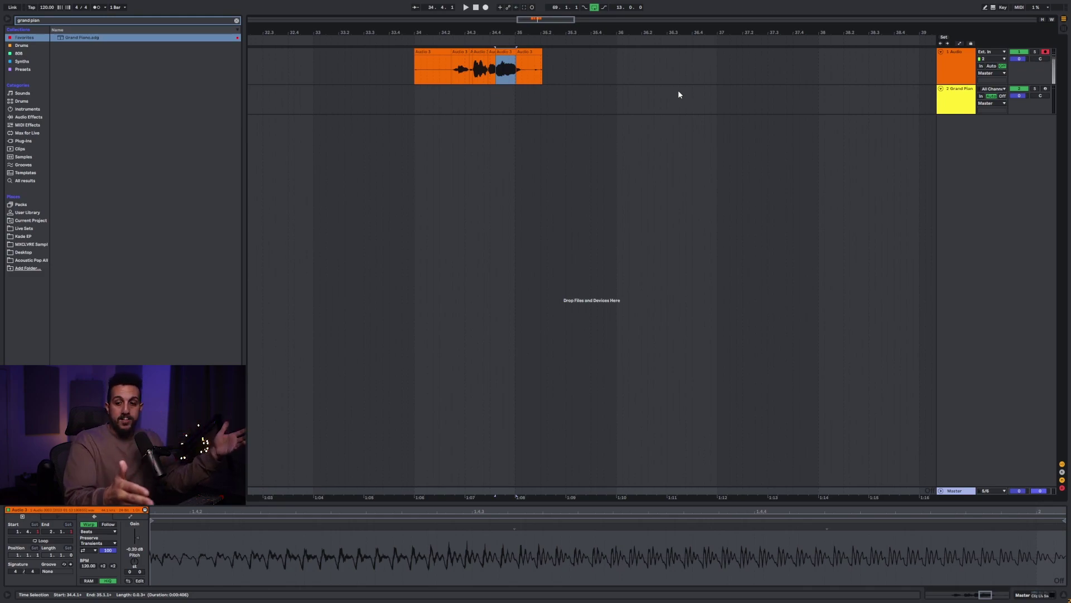
pyautogui.press('F11')
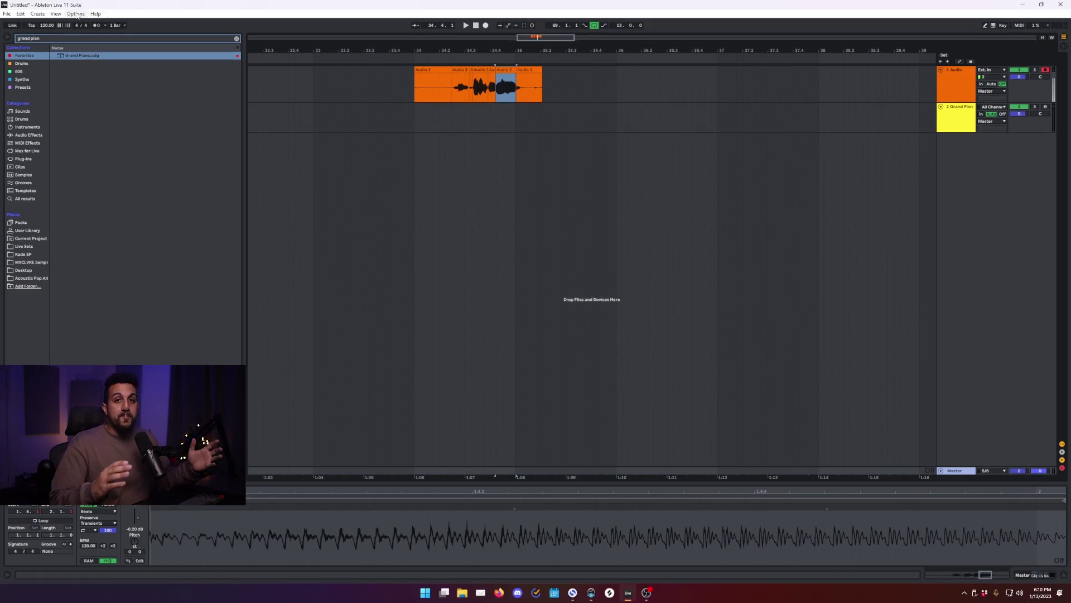
# Step: Use the File menu's Save Live Set As Default Set, then deselect the clip in the arrangement
pyautogui.click(6, 13)
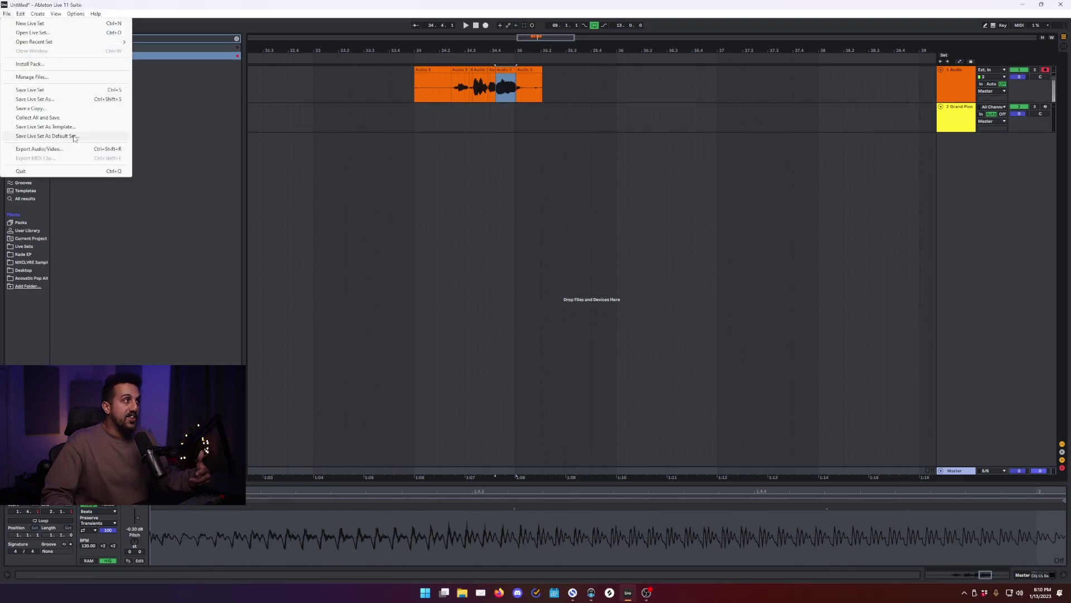
pyautogui.click(632, 73)
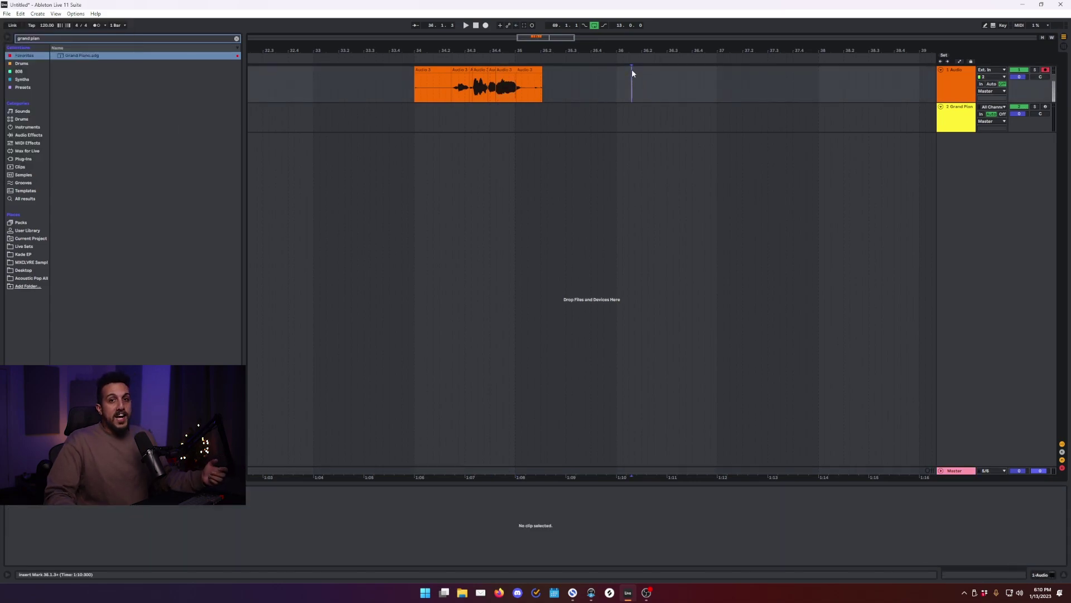